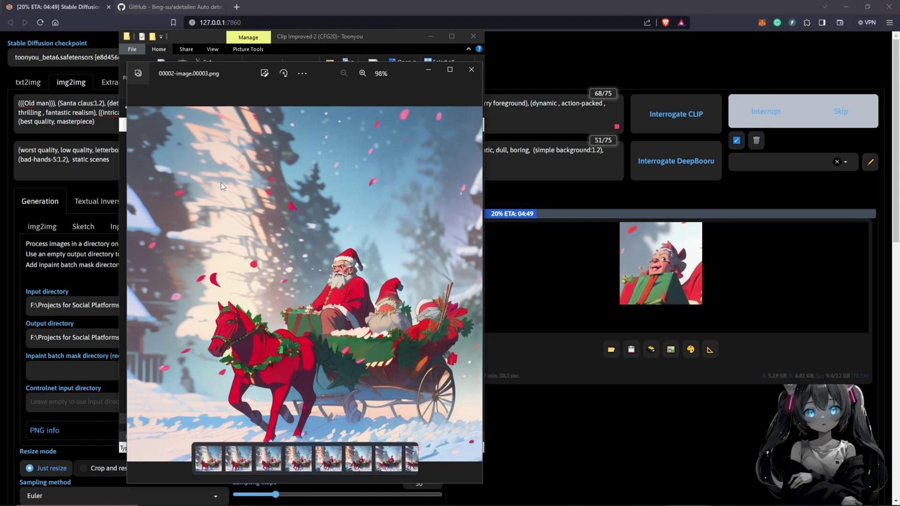
Examine the rendered sleigh frames, comparing the ad-preview, ad-before and final versions of image.00001 around Santa's face.
key(Right)
key(Right)
key(Right)
key(Right)
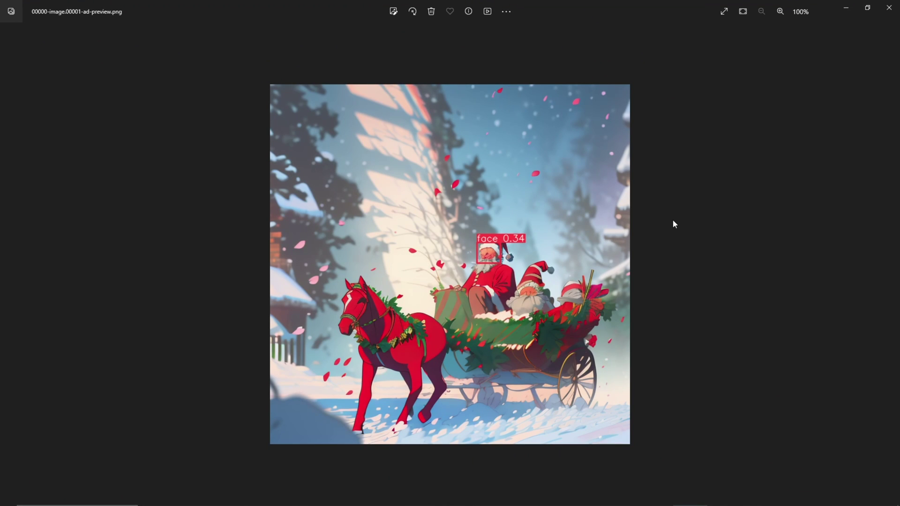
scroll(673, 221, up, 3)
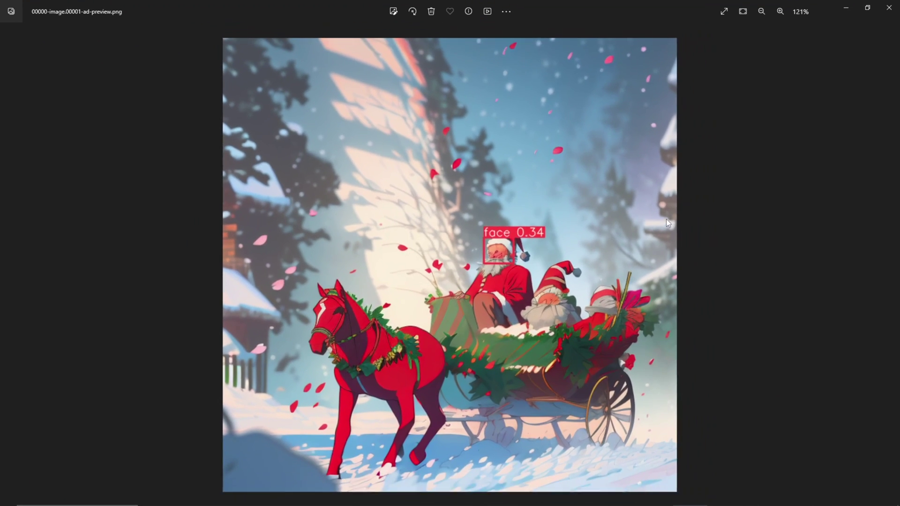
scroll(729, 288, down, 1)
click(893, 266)
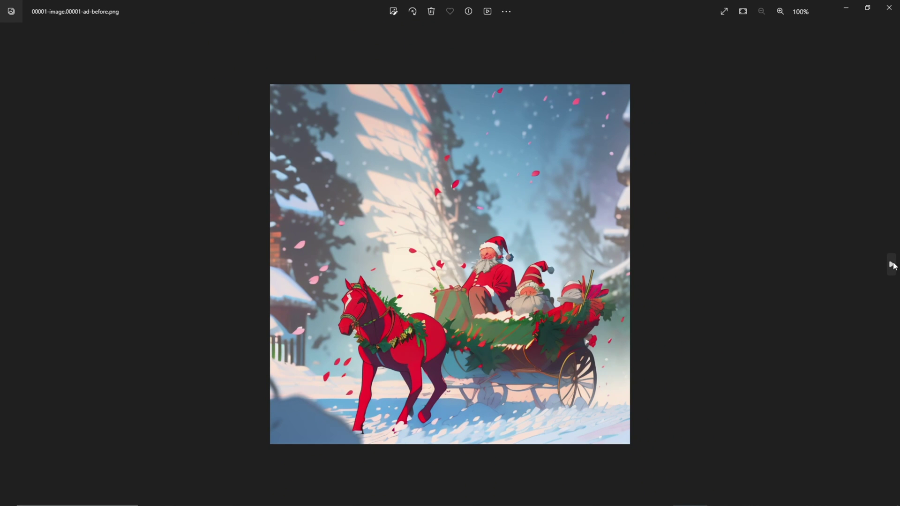
click(893, 266)
scroll(529, 268, up, 4)
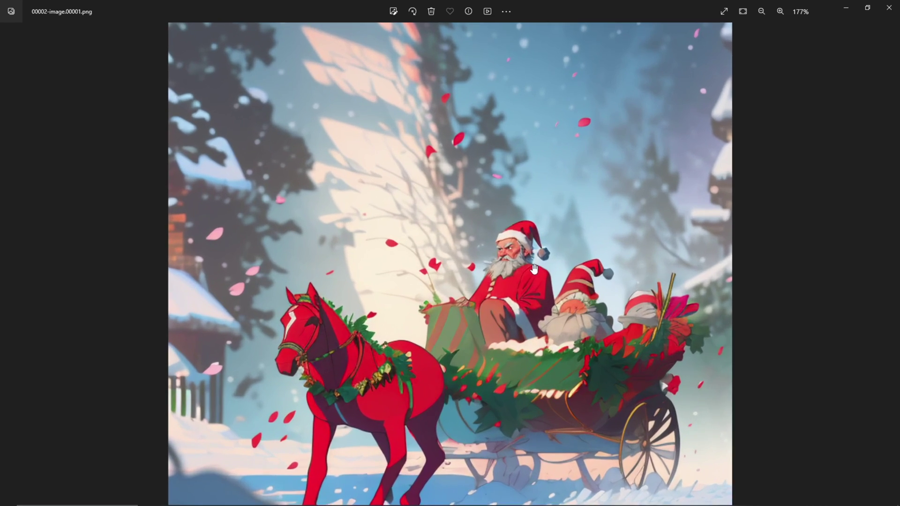
scroll(585, 265, down, 2)
scroll(585, 266, down, 3)
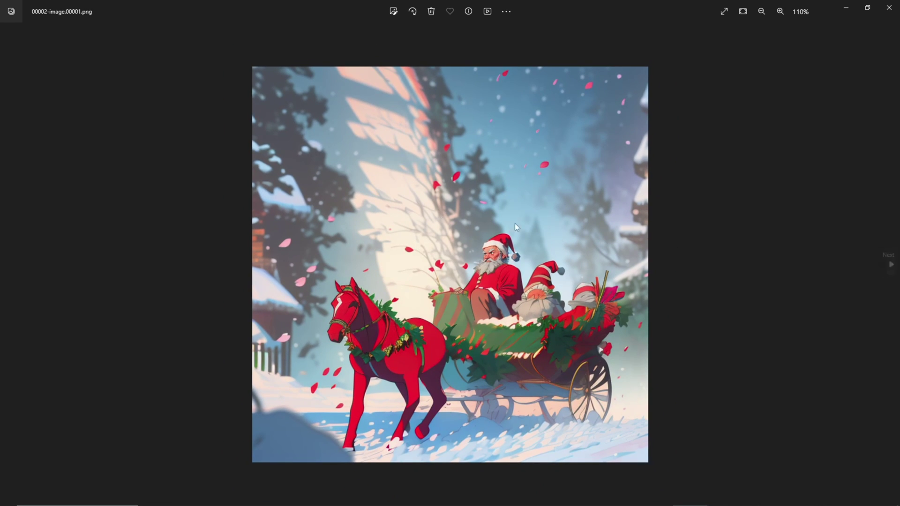
click(10, 265)
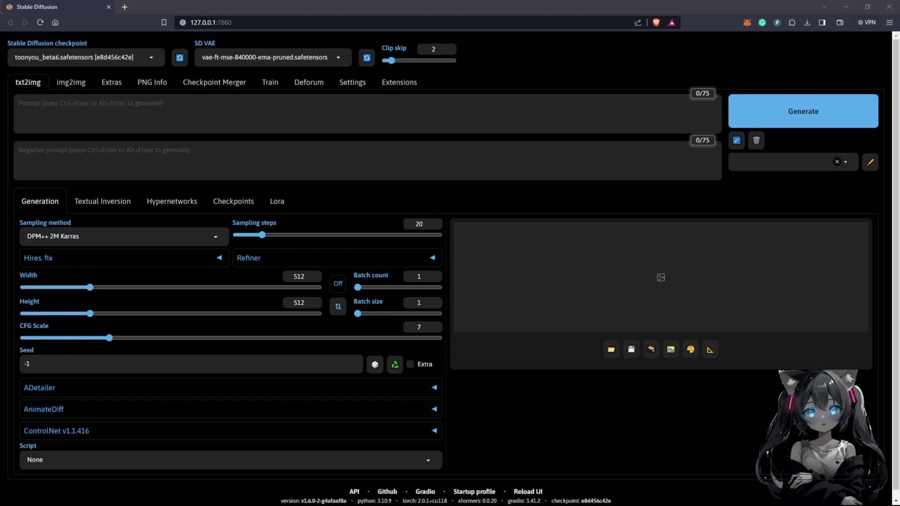
Switch to File Explorer and open the Clip raw - Toonyou folder inside Renders to review its frame sequence.
key(alt+Tab)
drag(452, 143, 470, 41)
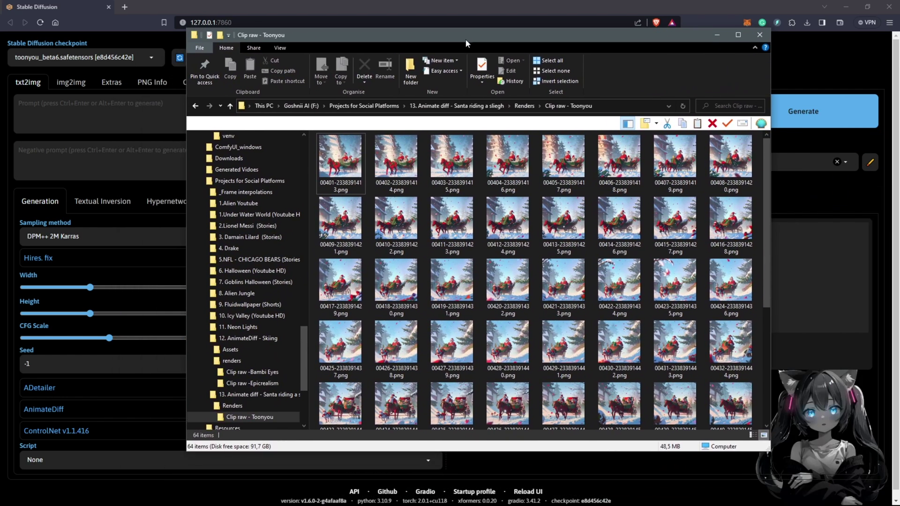
key(super+shift+Up)
click(524, 78)
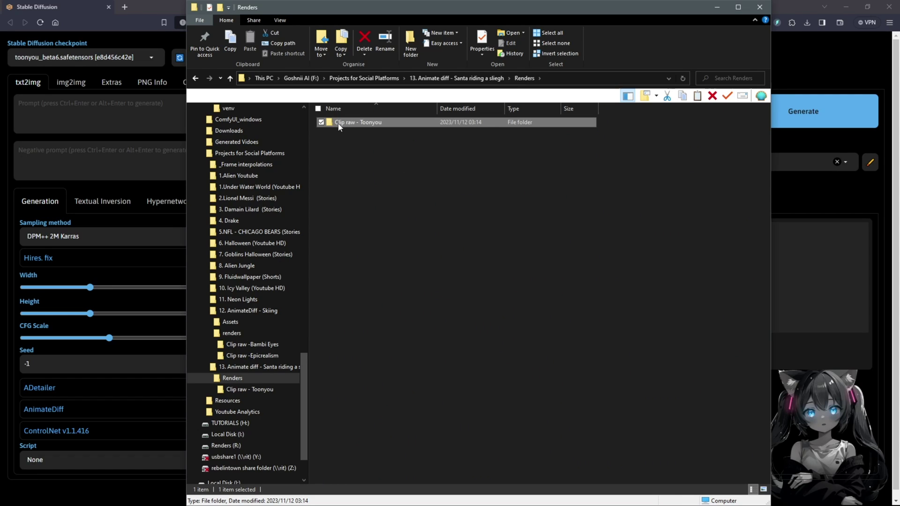
double_click(351, 125)
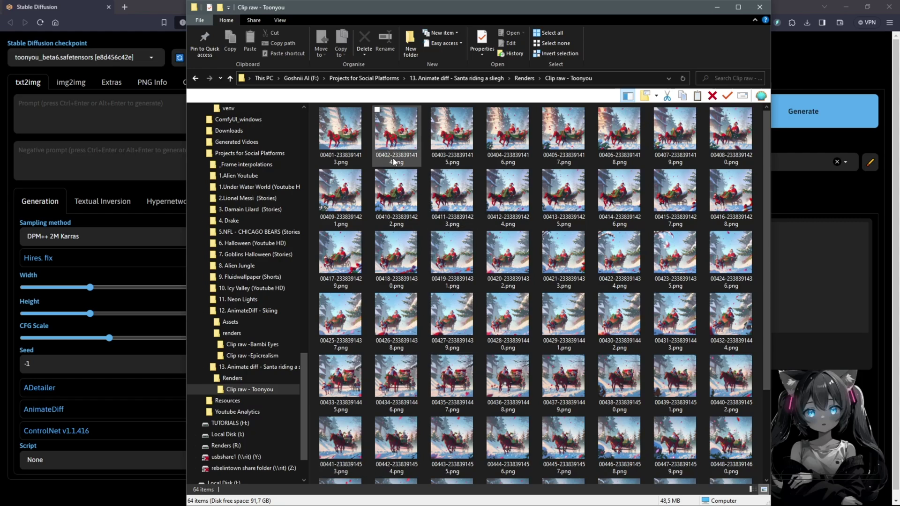
click(395, 133)
scroll(421, 188, down, 2)
Load the folder's first frame, 00401-2338391413.png, into PNG Info and send it with its parameters to img2img.
drag(464, 11, 558, 12)
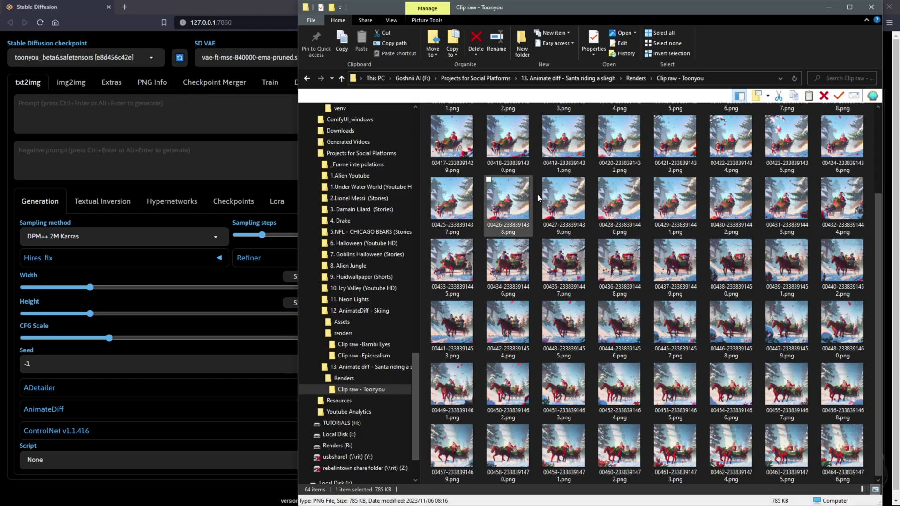
click(454, 147)
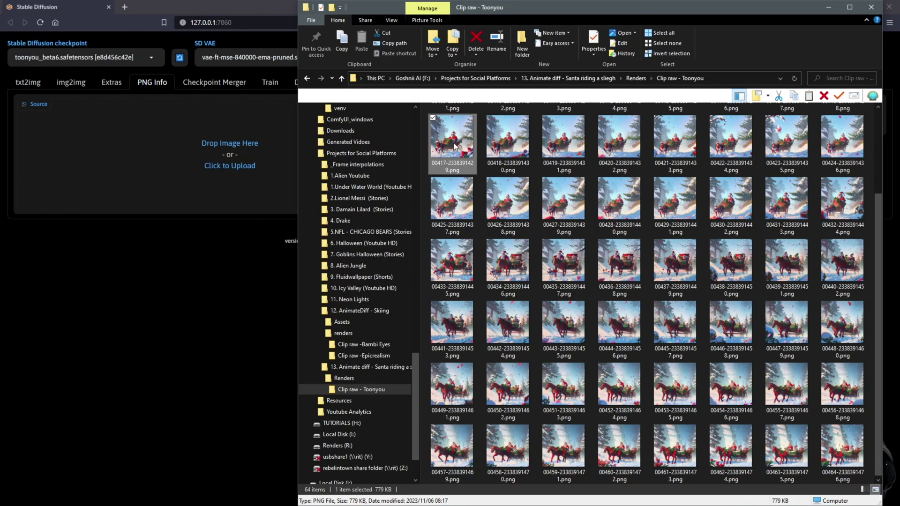
scroll(563, 197, up, 2)
drag(444, 151, 253, 169)
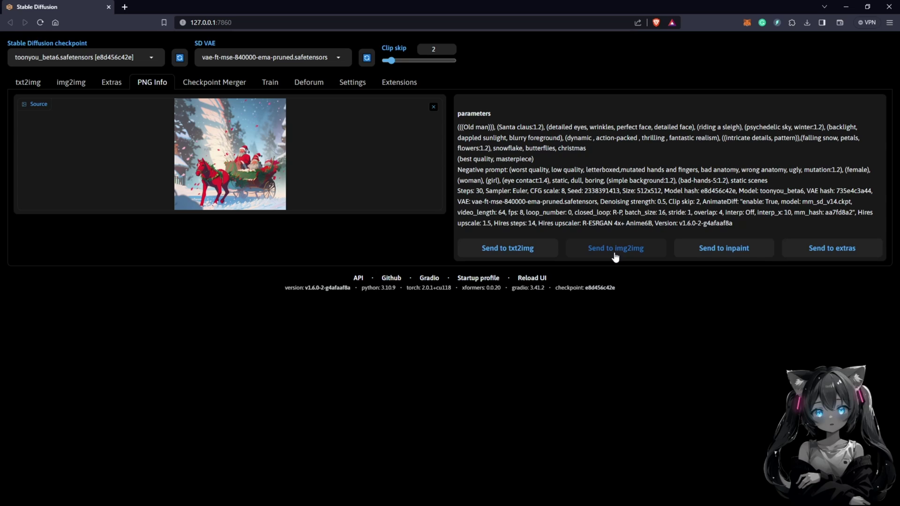
click(615, 256)
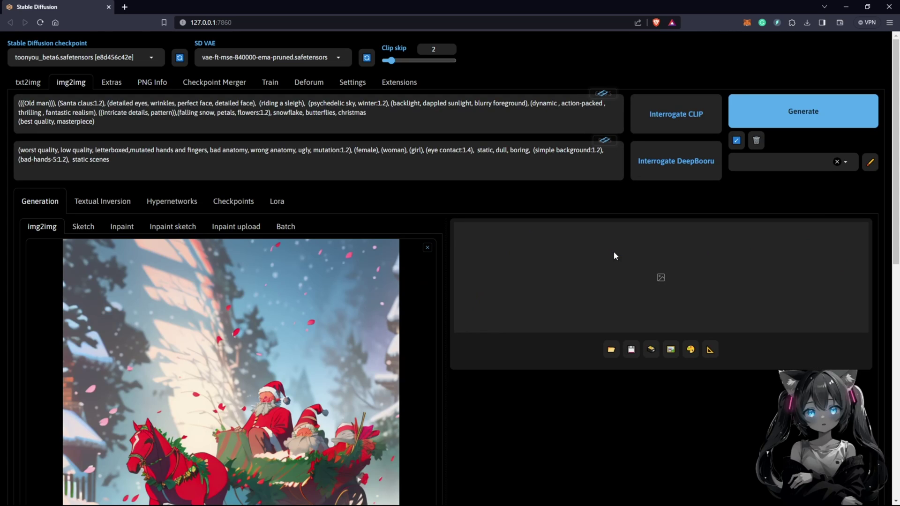
Check the loaded frame's img2img generation settings and open the ADetailer extension's GitHub page in the background.
scroll(441, 207, down, 4)
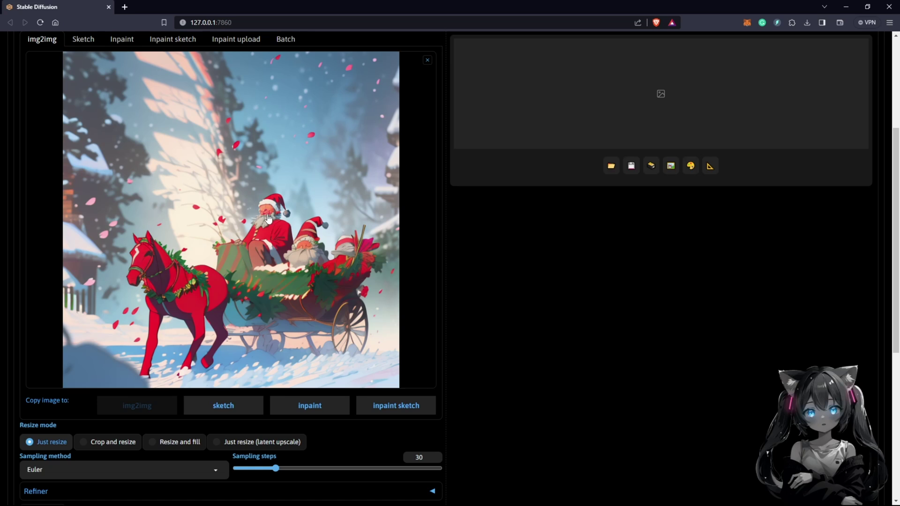
scroll(438, 306, down, 6)
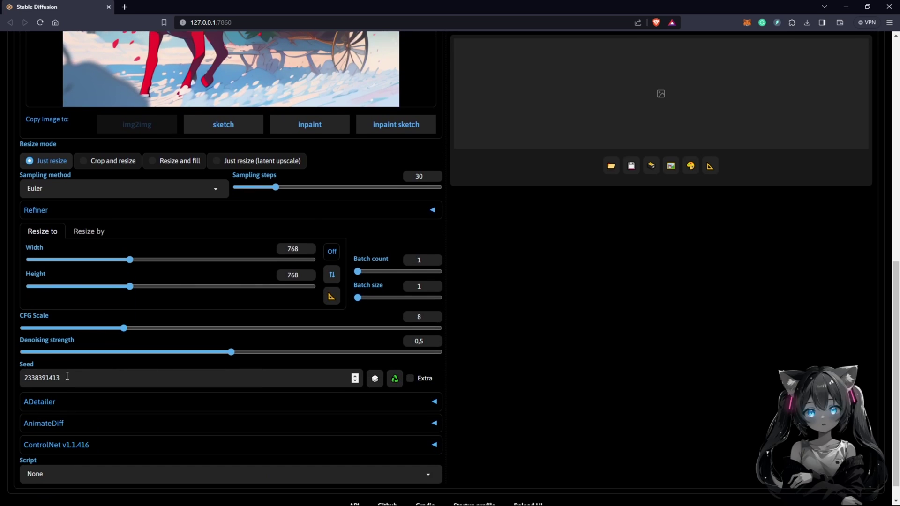
middle_click(41, 406)
scroll(41, 406, down, 1)
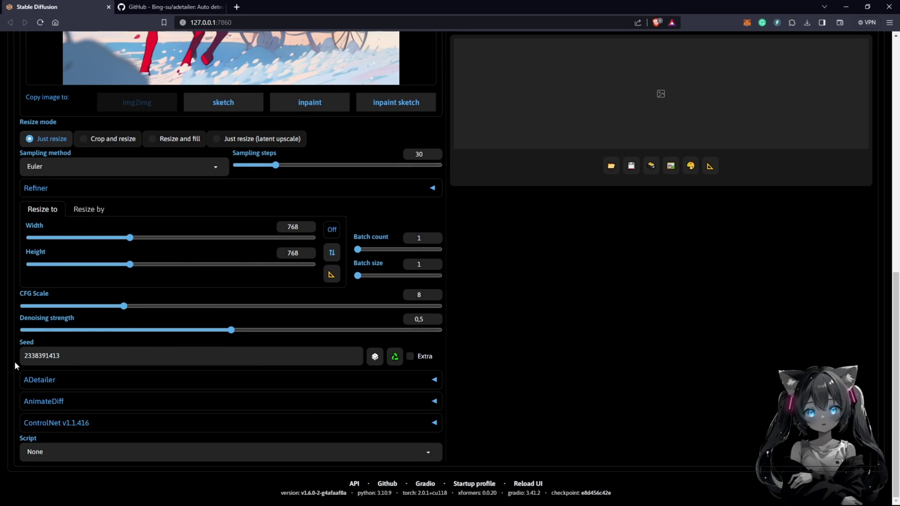
scroll(15, 361, up, 7)
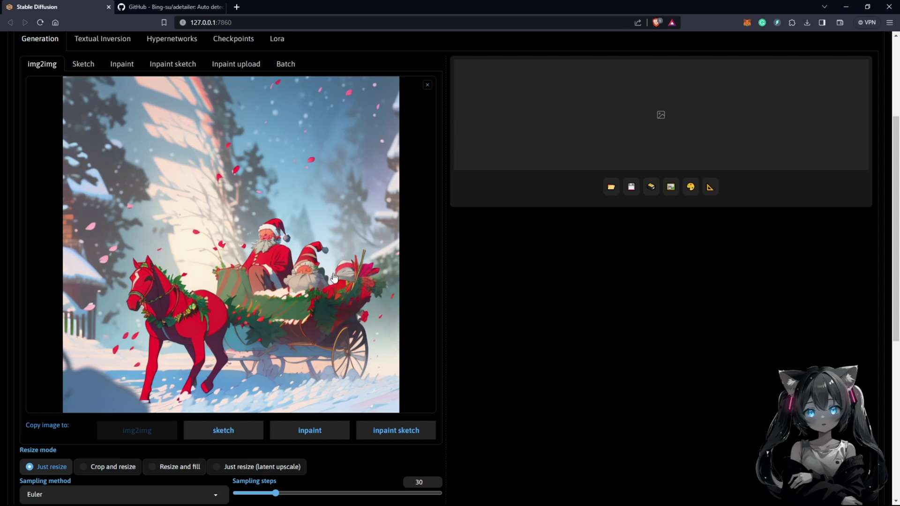
Read the install instructions in the README of the Bing-su/adetailer repository.
click(162, 6)
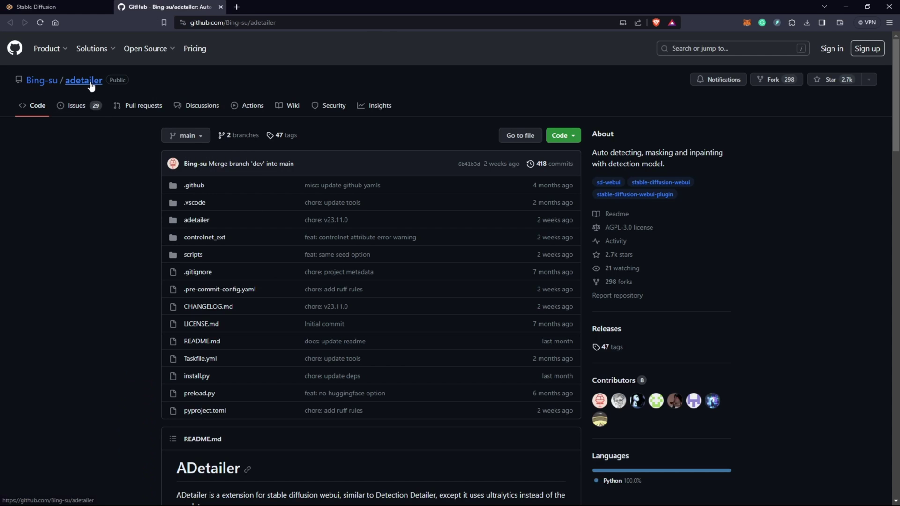
scroll(319, 250, down, 1)
scroll(319, 250, down, 8)
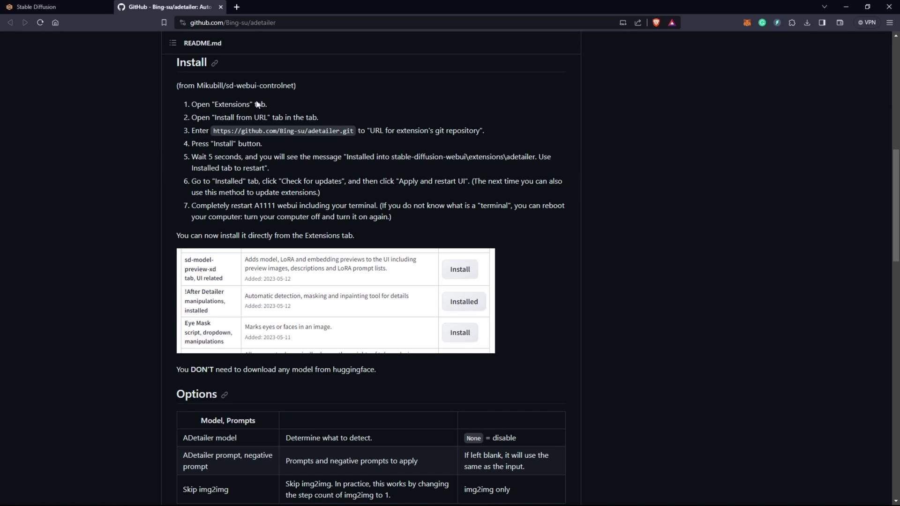
scroll(433, 224, up, 10)
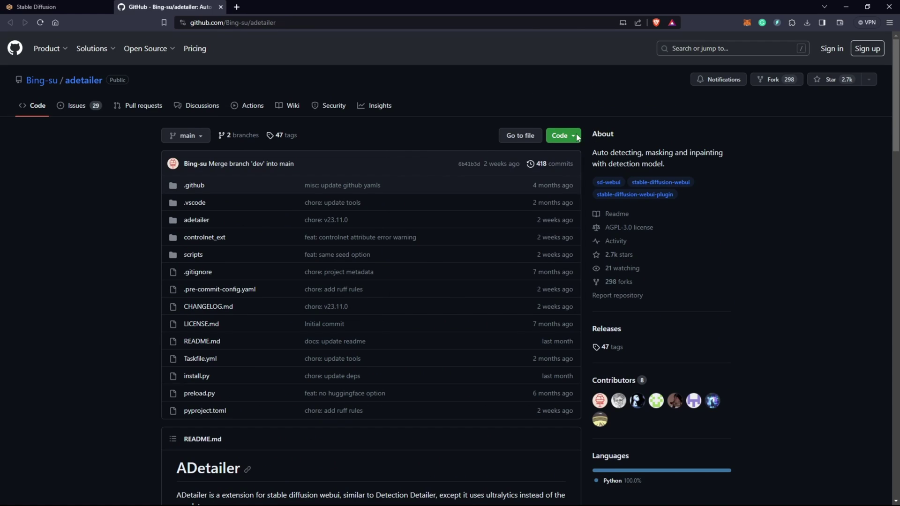
click(562, 135)
click(562, 220)
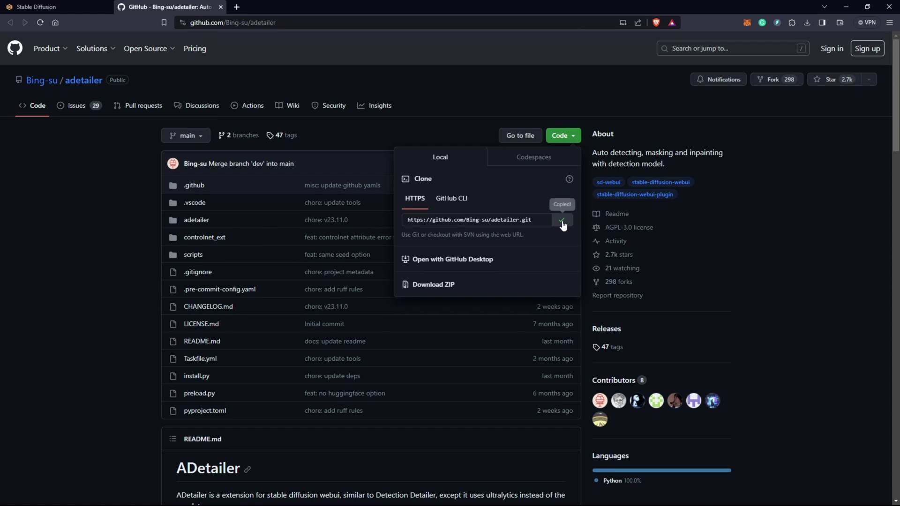
click(70, 6)
scroll(446, 149, up, 5)
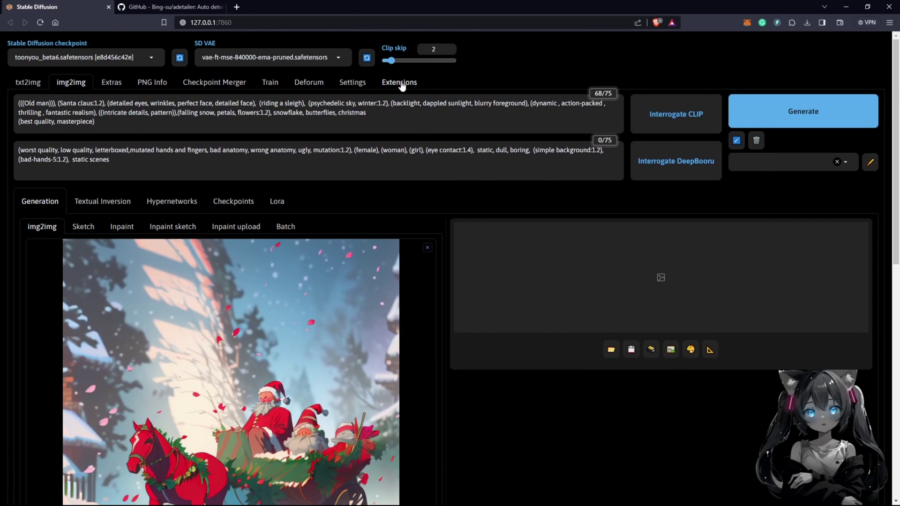
click(401, 86)
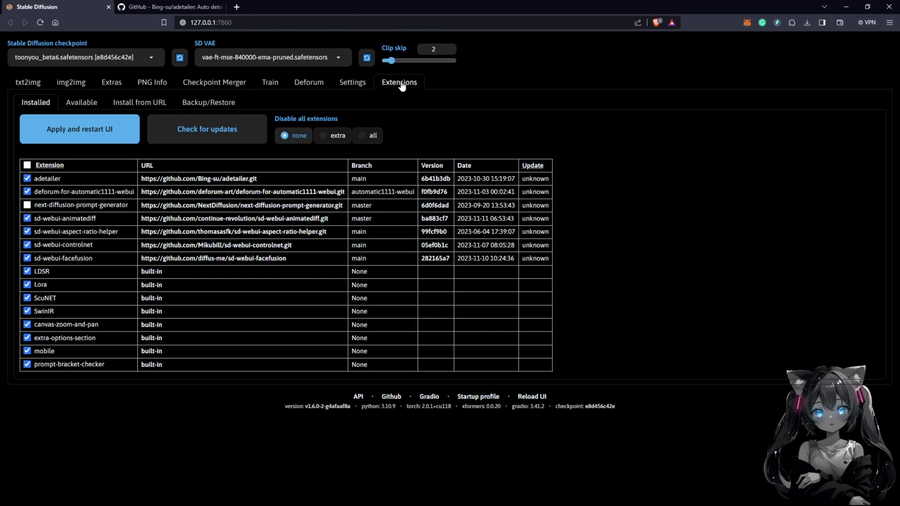
click(146, 105)
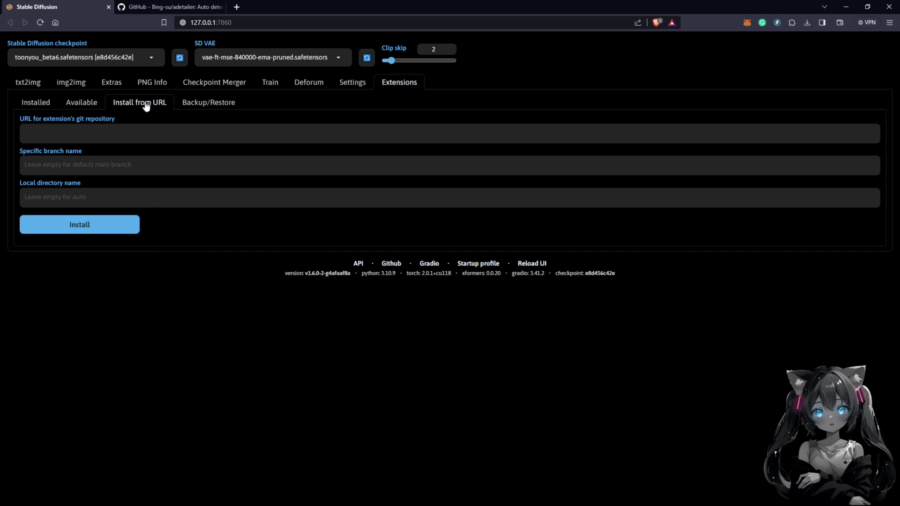
right_click(159, 133)
click(182, 200)
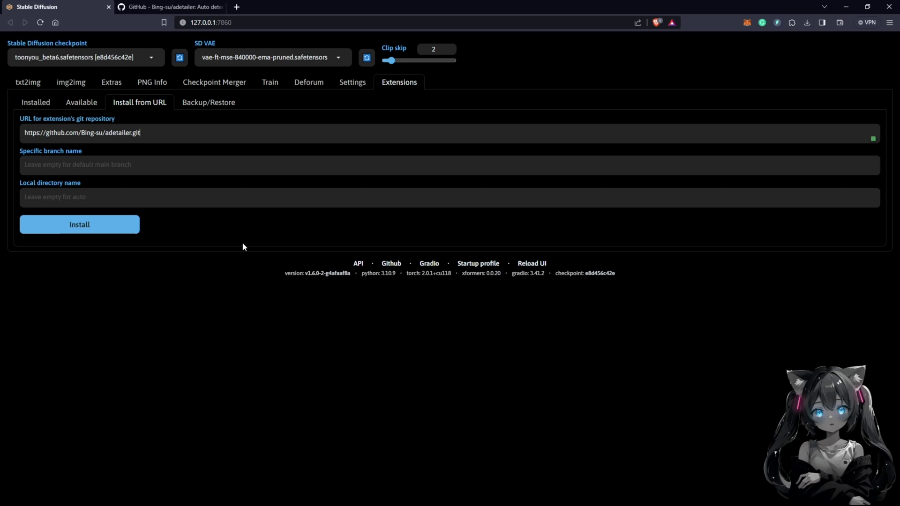
Check the adetailer entry among the installed extensions and return to img2img.
click(42, 106)
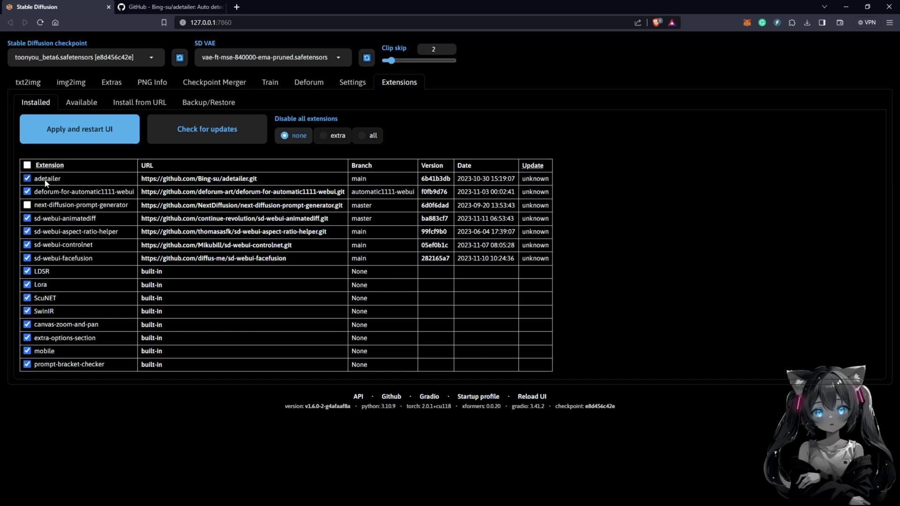
click(109, 137)
click(71, 82)
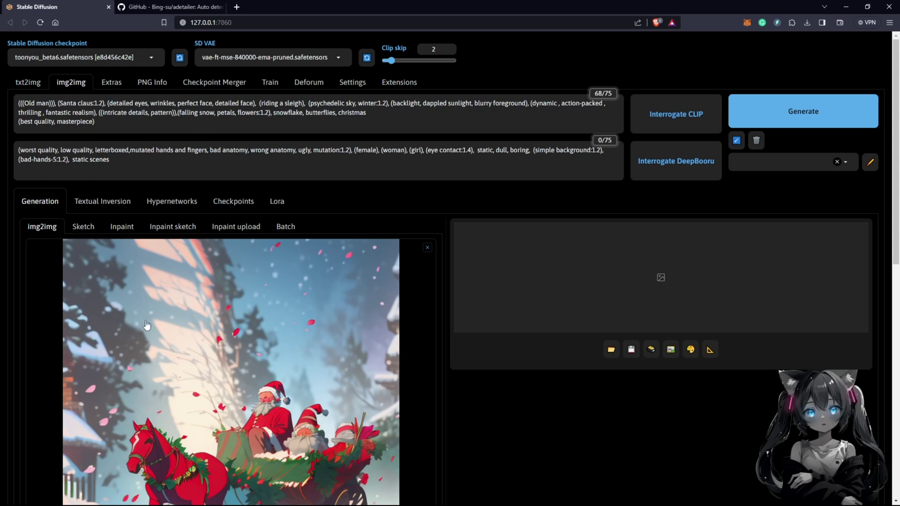
Try a denoising strength of 1 and generate the img2img image to compare it with the source frame.
scroll(442, 250, down, 10)
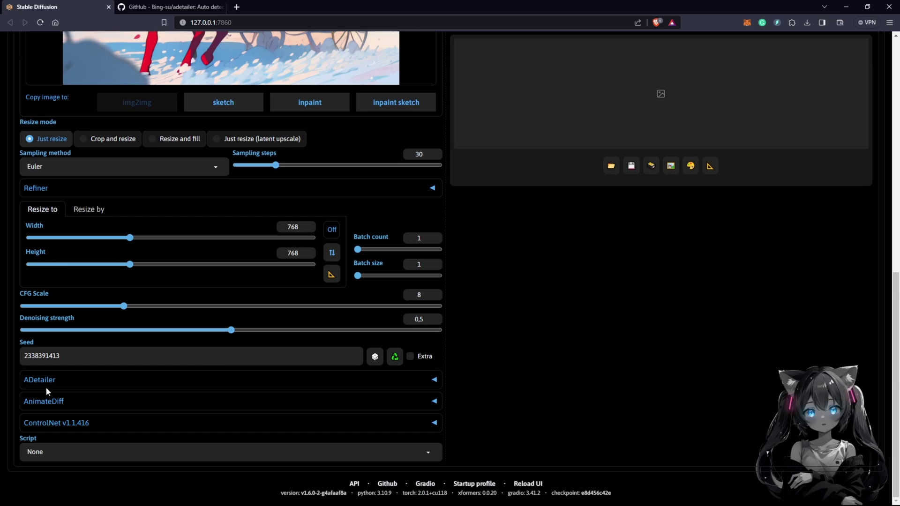
drag(231, 332, 22, 331)
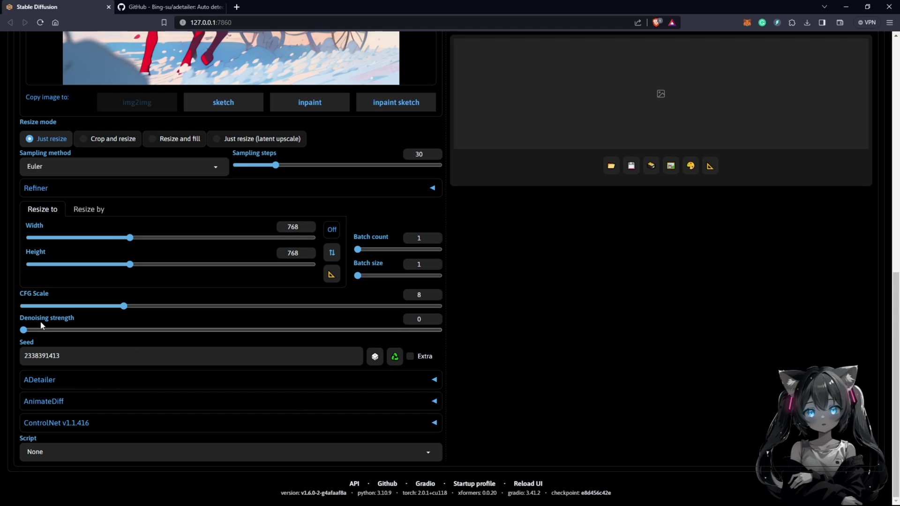
drag(24, 333, 462, 332)
scroll(462, 332, up, 10)
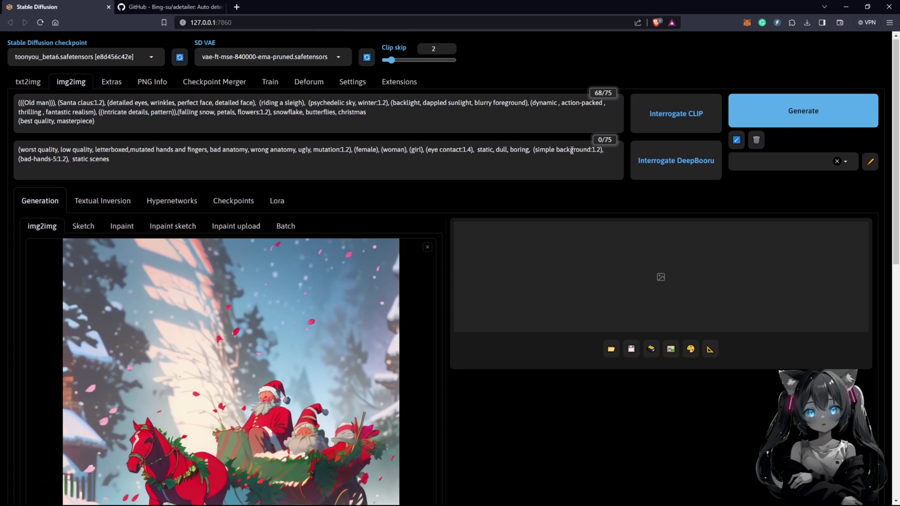
click(813, 120)
scroll(402, 307, down, 2)
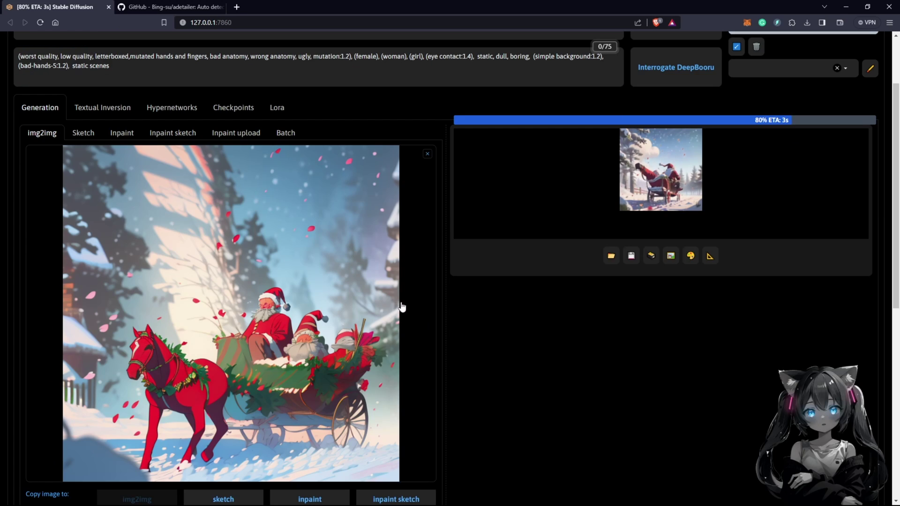
scroll(443, 293, down, 3)
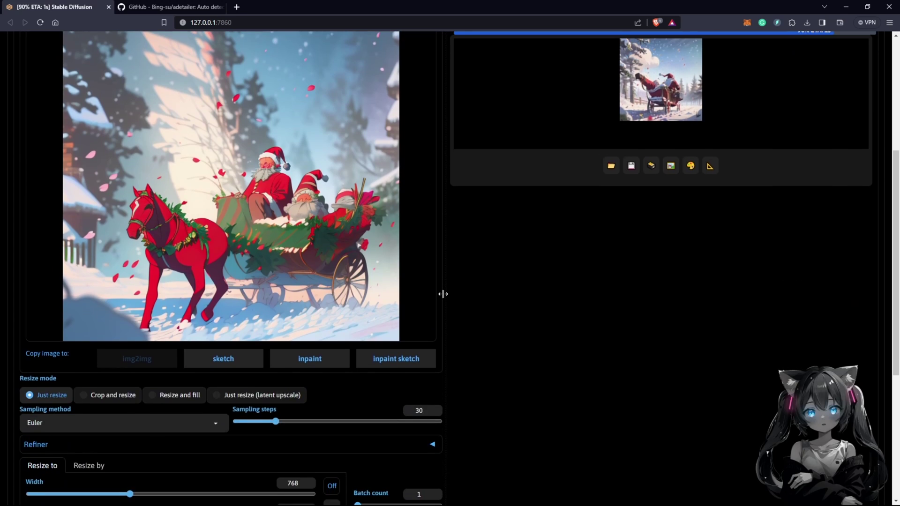
scroll(443, 294, up, 3)
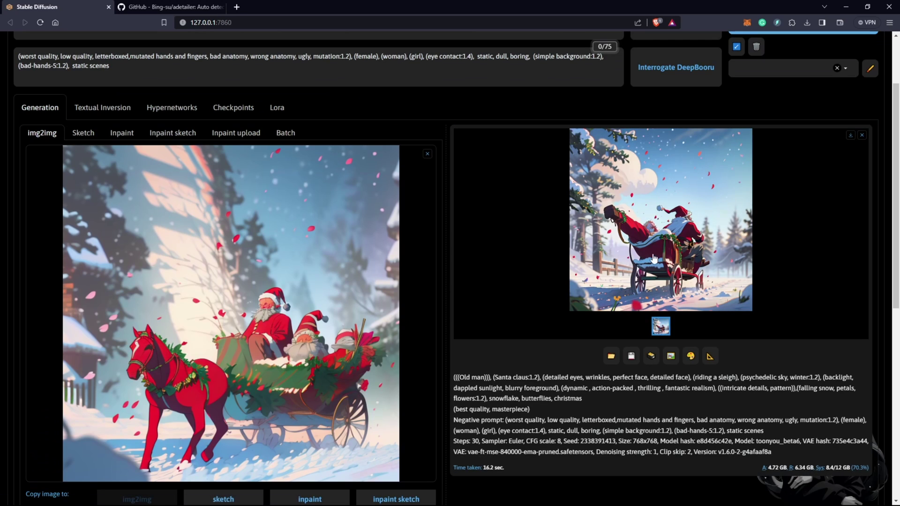
Set the denoising strength to 0 and generate the img2img image again.
scroll(444, 294, down, 7)
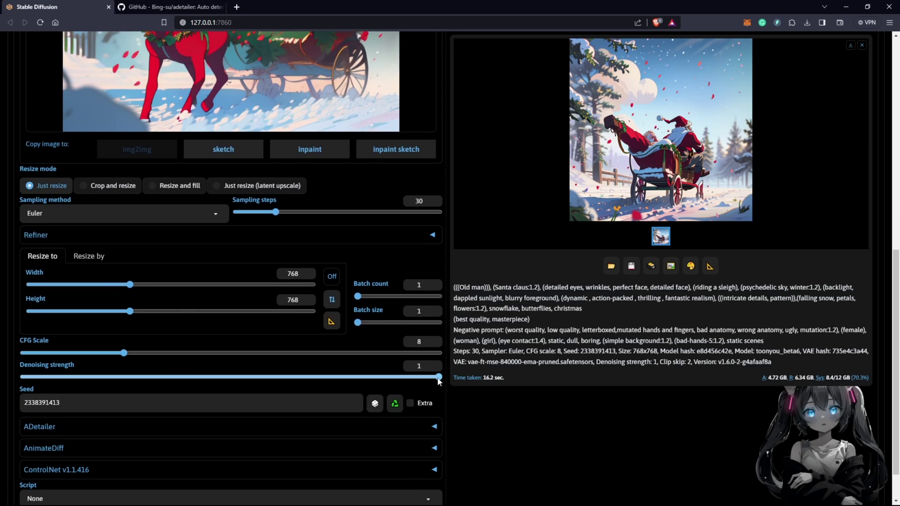
drag(438, 376, 5, 379)
scroll(268, 329, up, 7)
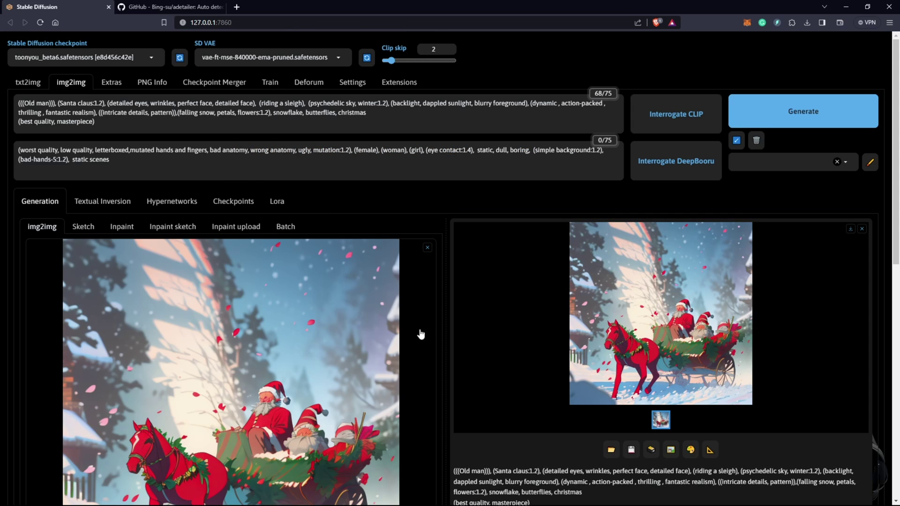
Enable ADetailer below the img2img generation settings and look through its first, second and third model slots.
scroll(421, 334, down, 2)
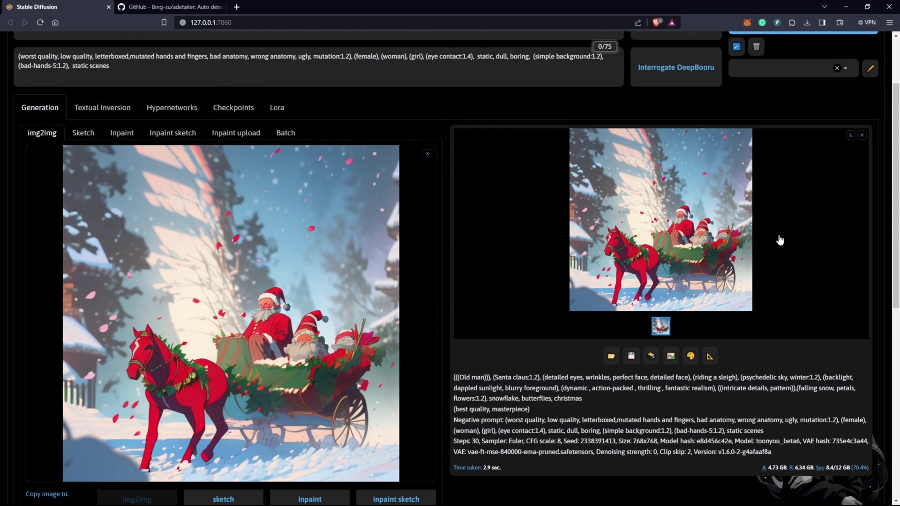
scroll(780, 240, down, 4)
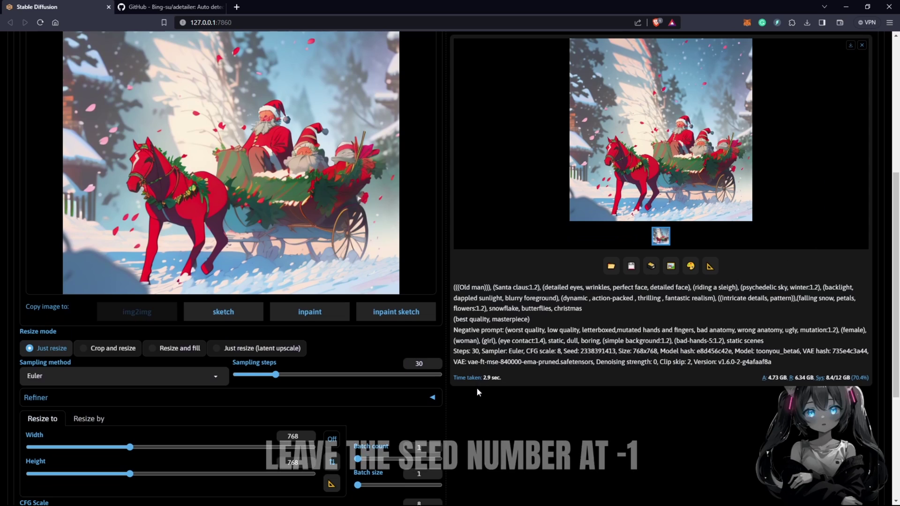
scroll(477, 387, down, 4)
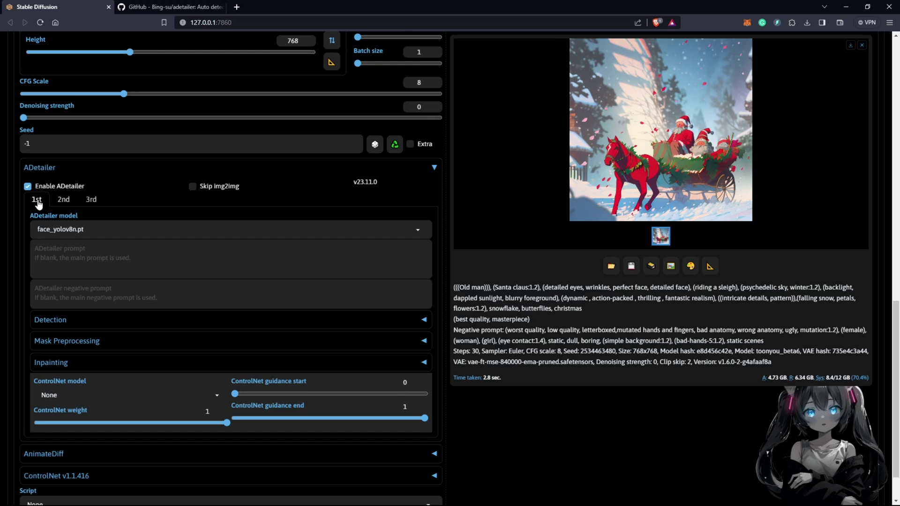
click(91, 201)
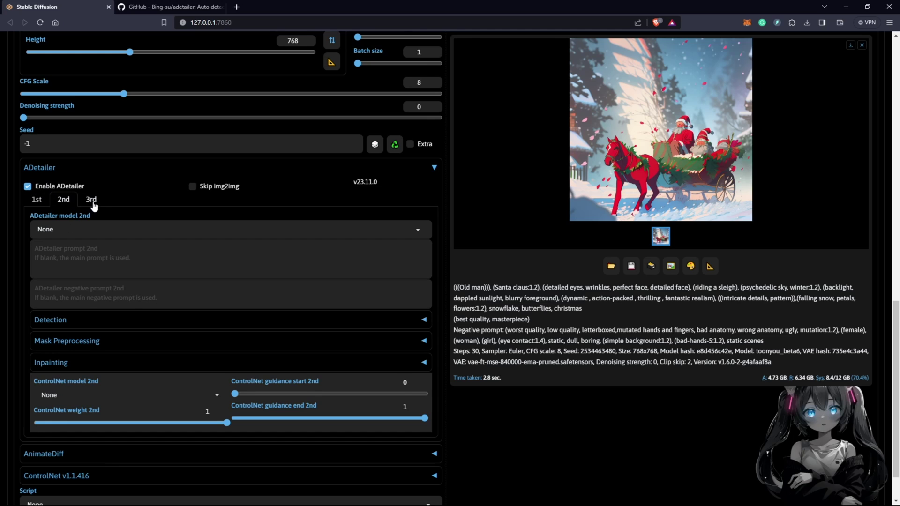
click(71, 205)
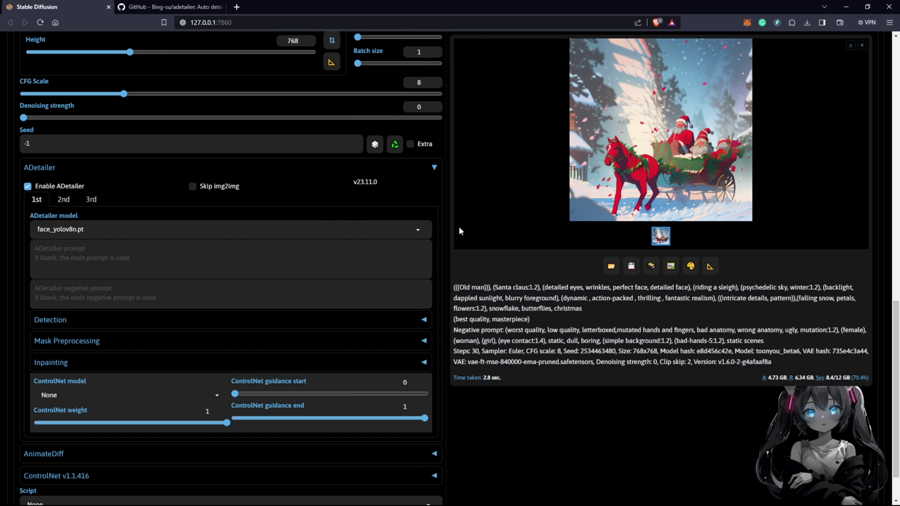
Review the ADetailer options in the web UI settings, including the maximum number of models, and return to img2img.
scroll(460, 226, up, 10)
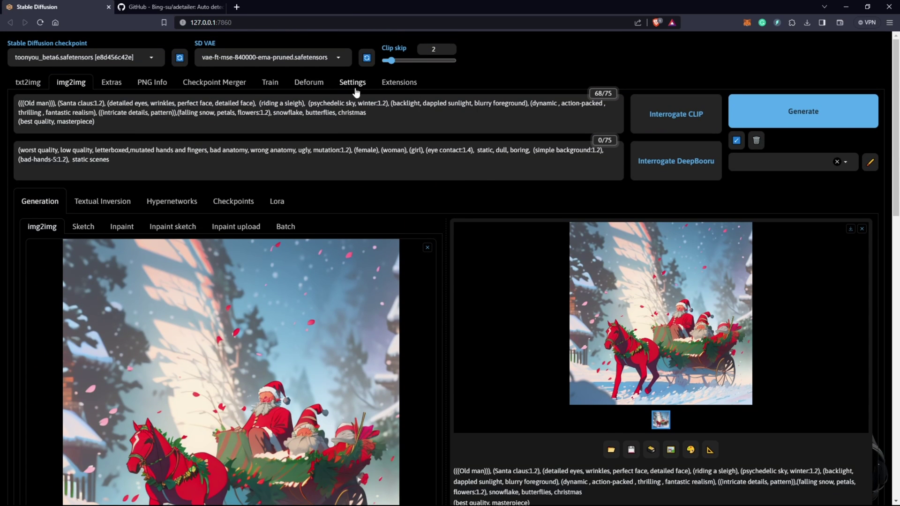
click(356, 89)
scroll(47, 285, down, 6)
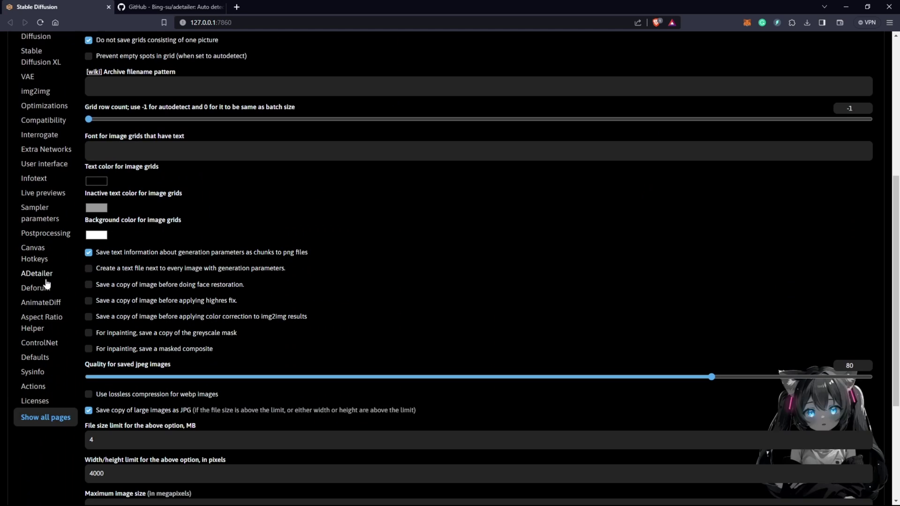
scroll(47, 286, down, 3)
click(41, 180)
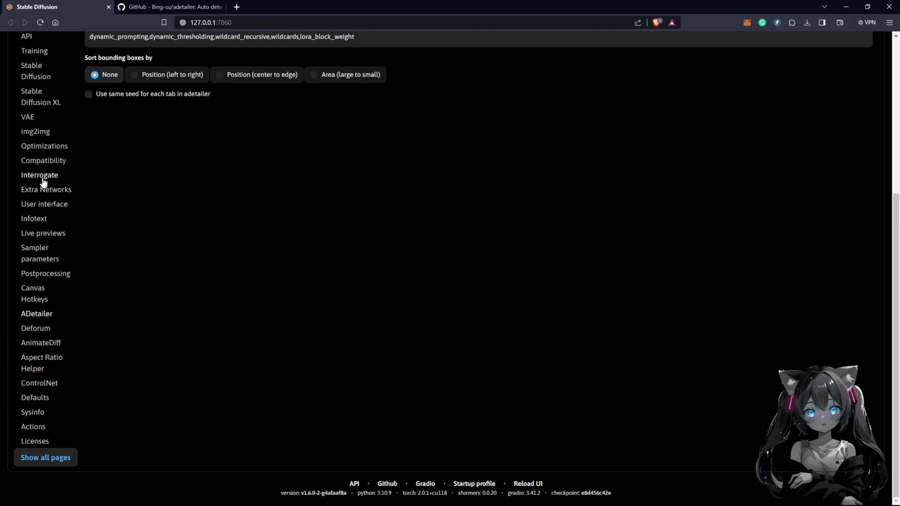
scroll(188, 159, up, 5)
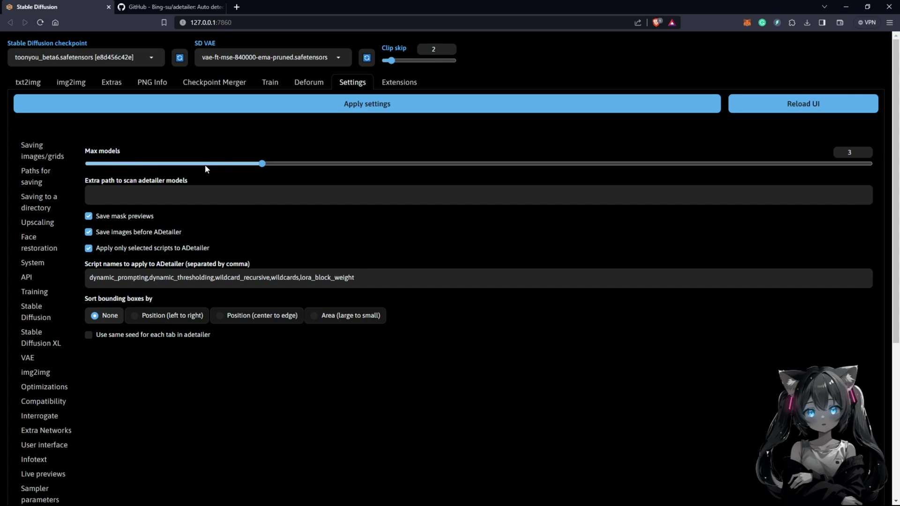
click(30, 82)
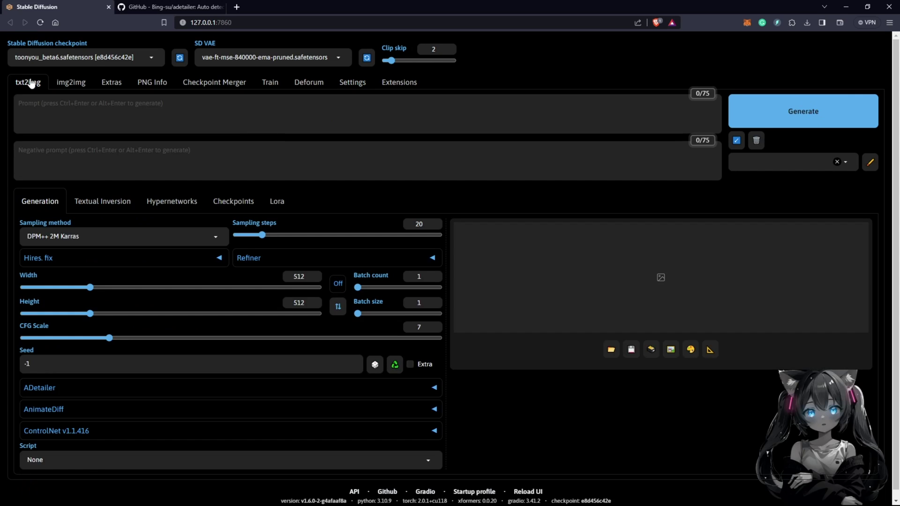
click(69, 83)
Examine the detection models available in ADetailer's second and first slots and check the third slot.
scroll(439, 215, down, 15)
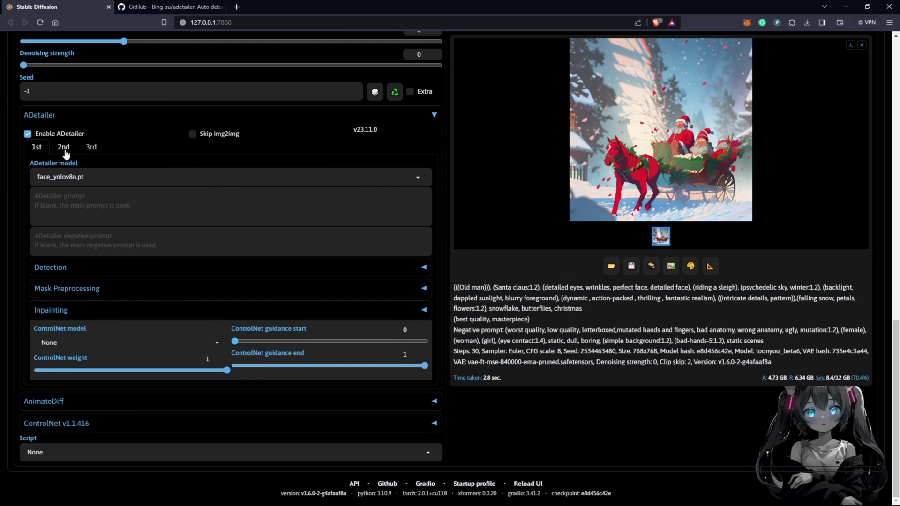
scroll(29, 193, up, 1)
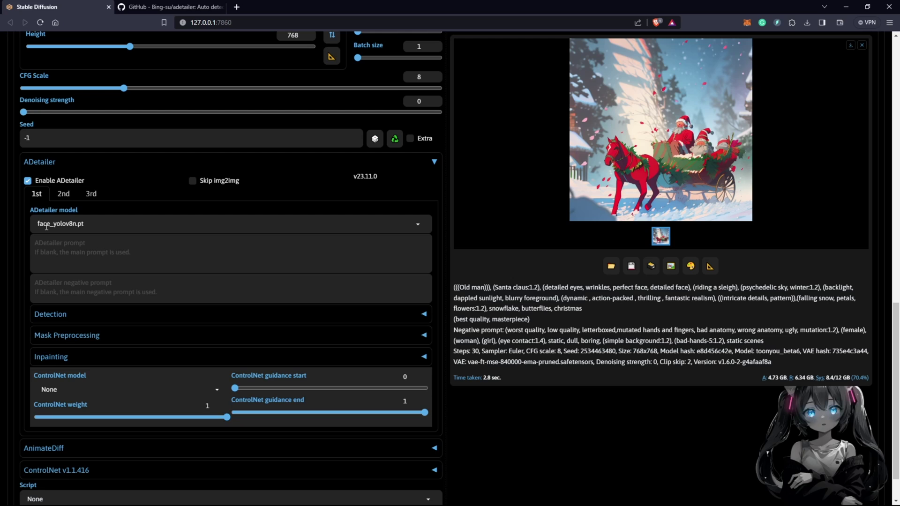
click(63, 194)
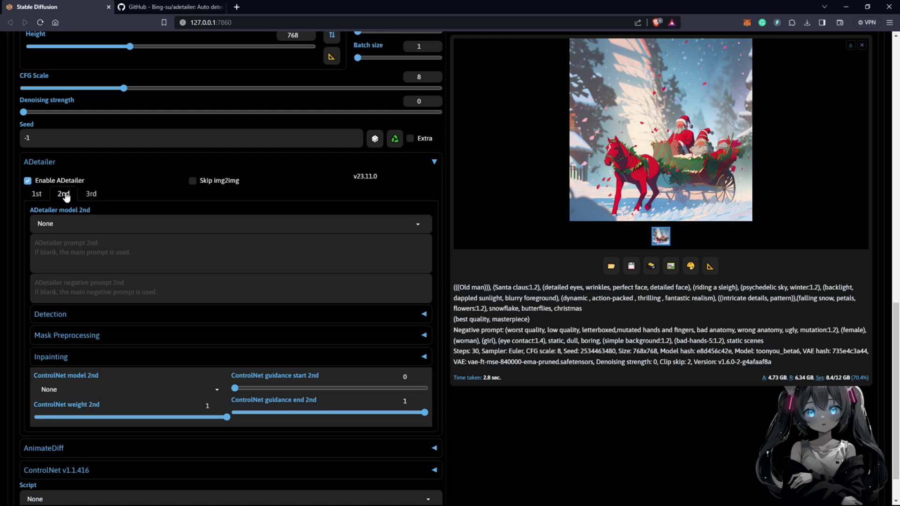
click(68, 225)
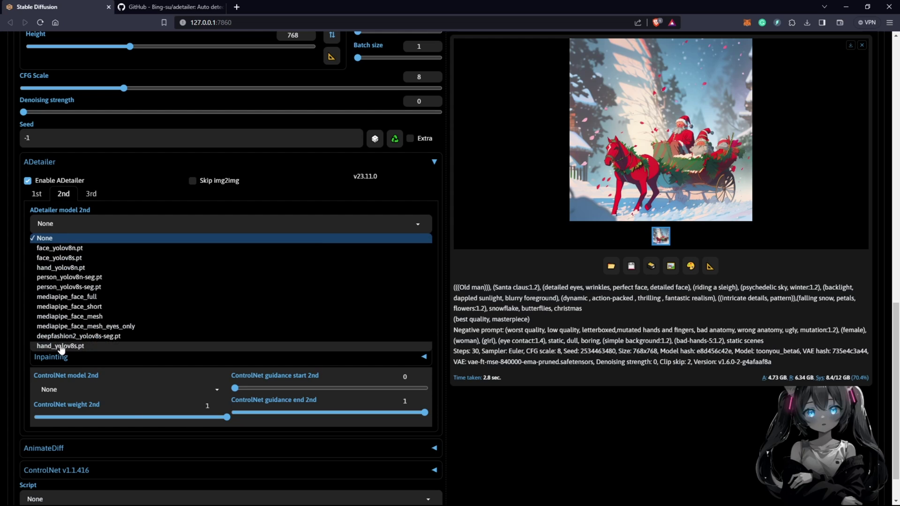
click(92, 194)
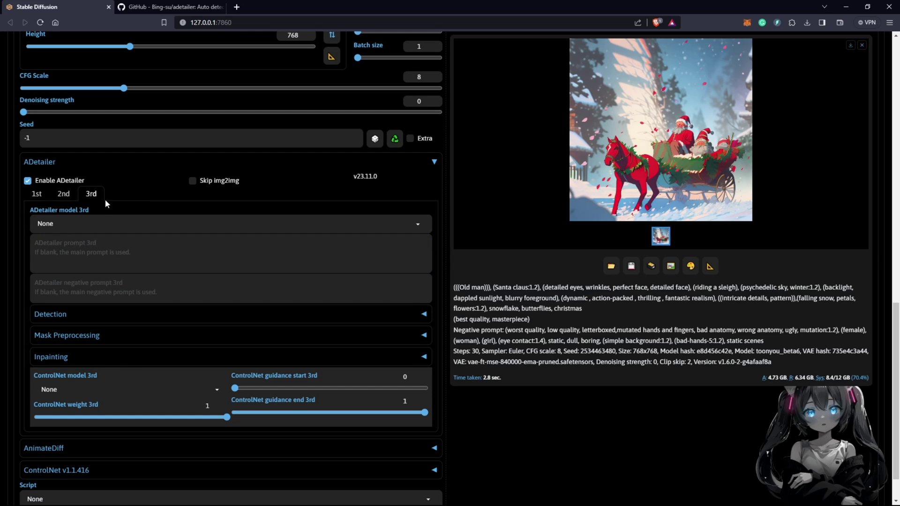
click(42, 196)
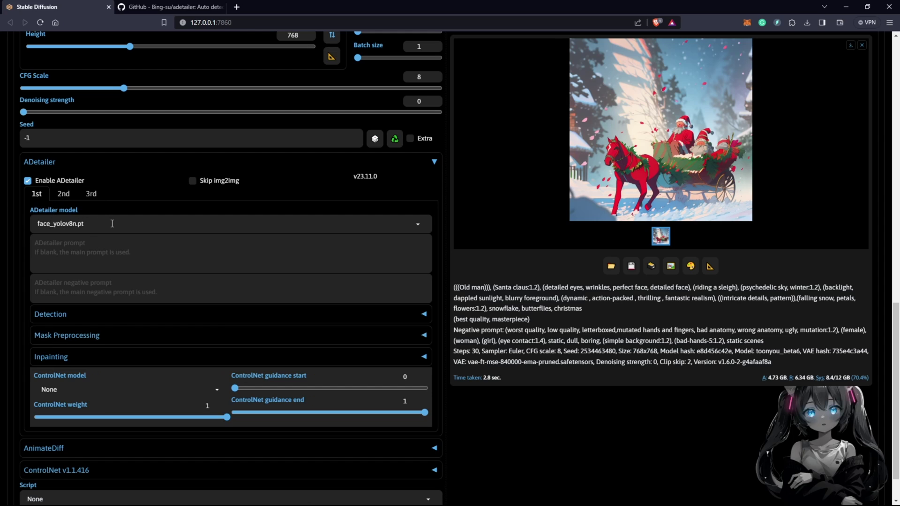
click(112, 224)
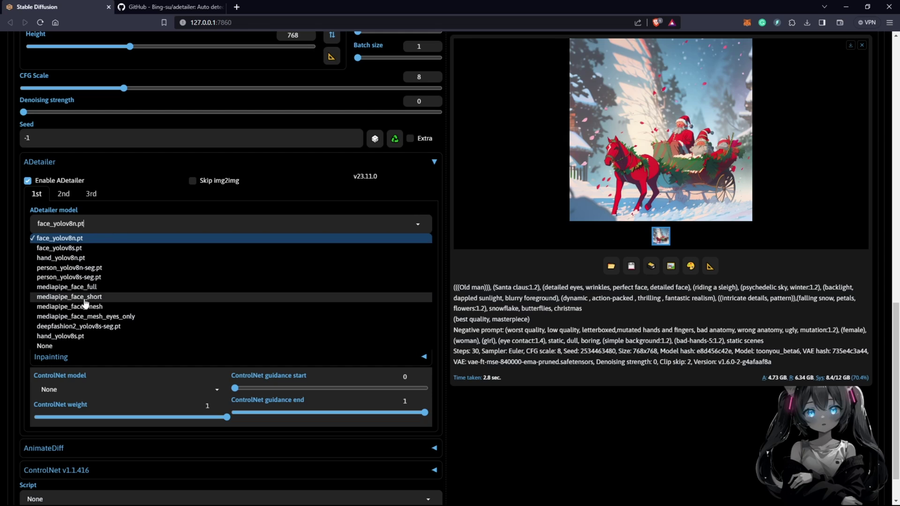
click(21, 275)
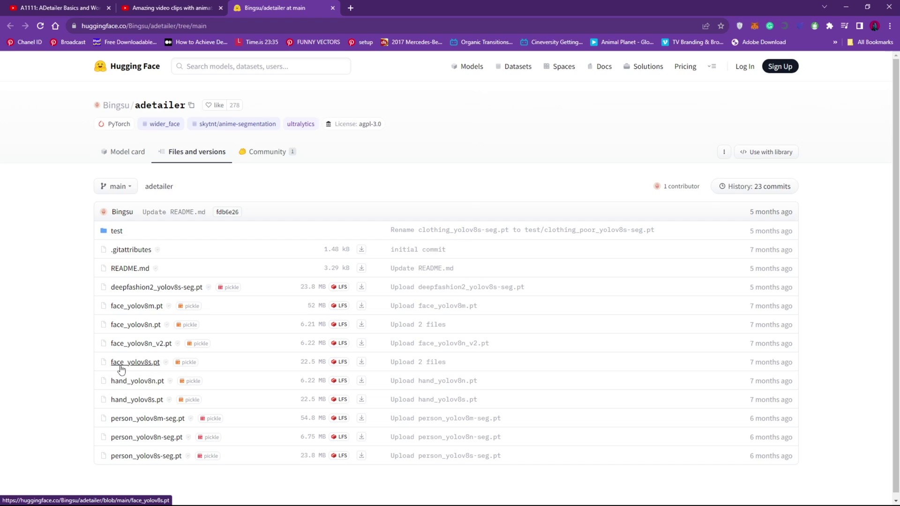
Download face_yolov8s.pt from the Bingsu/adetailer repository on Hugging Face, choosing Automatic1111\stable-diffusion-webui\models\adetailer as the destination folder.
click(361, 362)
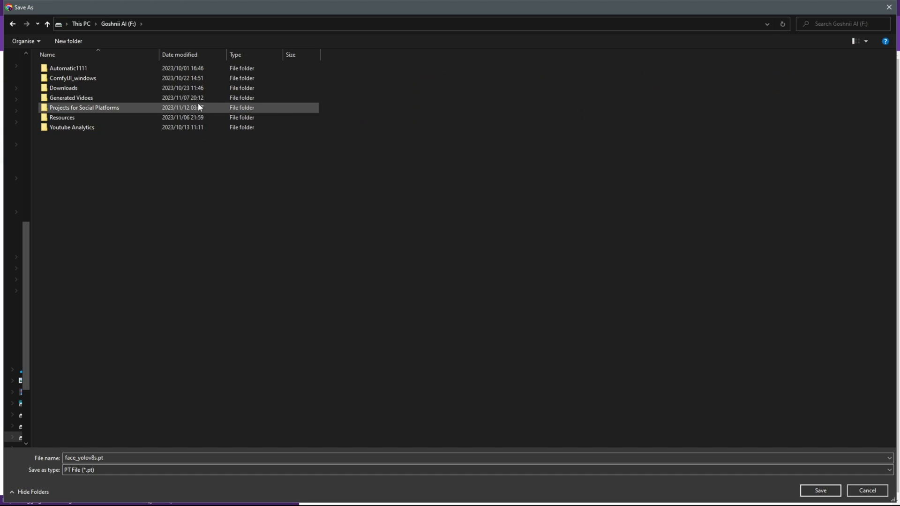
double_click(92, 63)
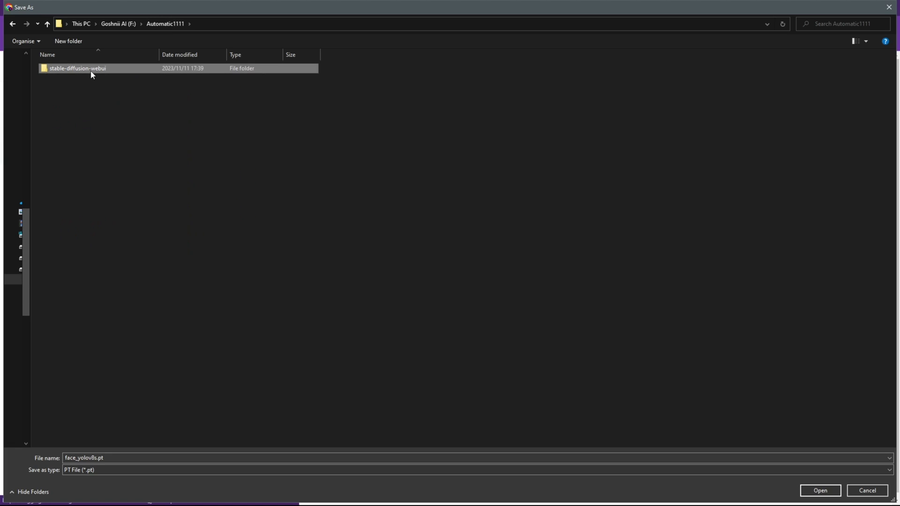
double_click(90, 69)
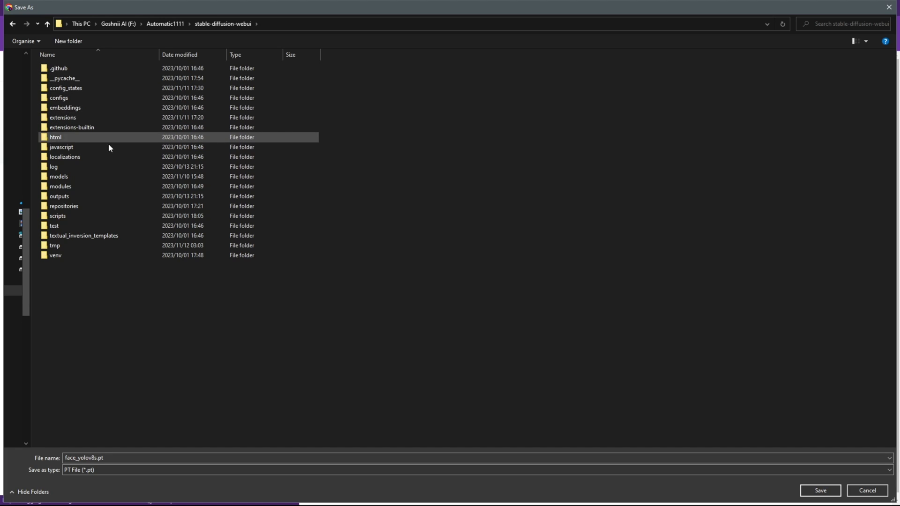
double_click(101, 177)
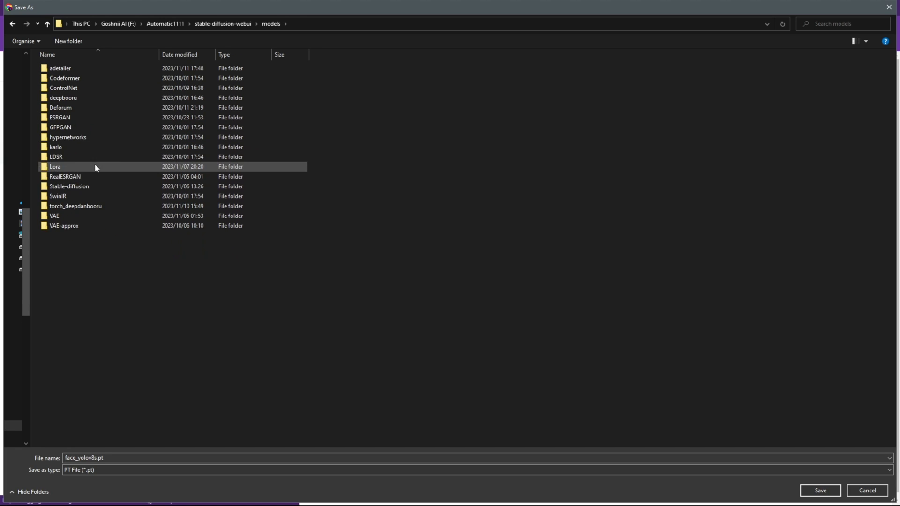
double_click(75, 71)
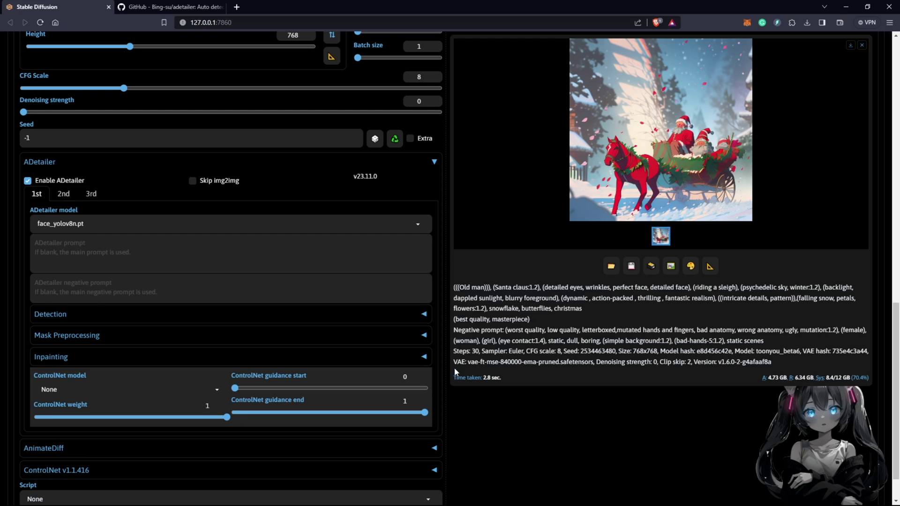
Set the first ADetailer model to face_yolov8s.pt and check the second model slot.
scroll(234, 272, down, 1)
click(50, 177)
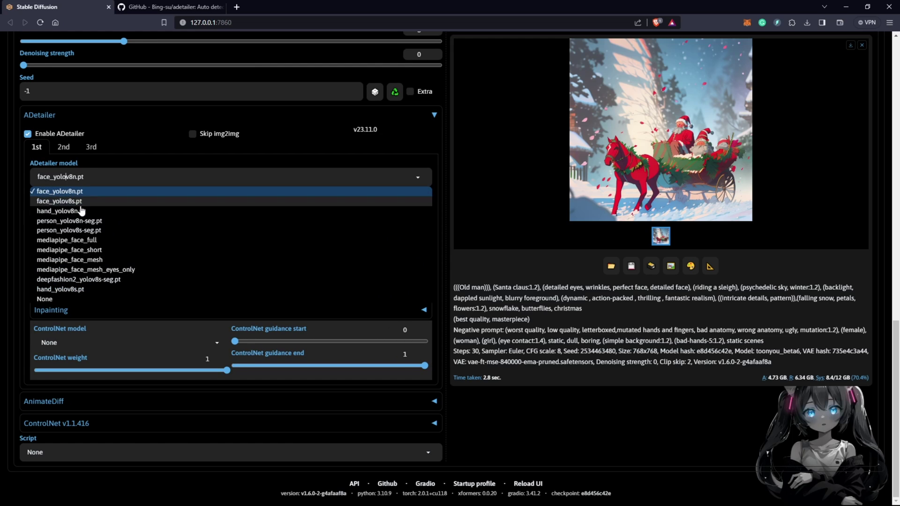
click(67, 202)
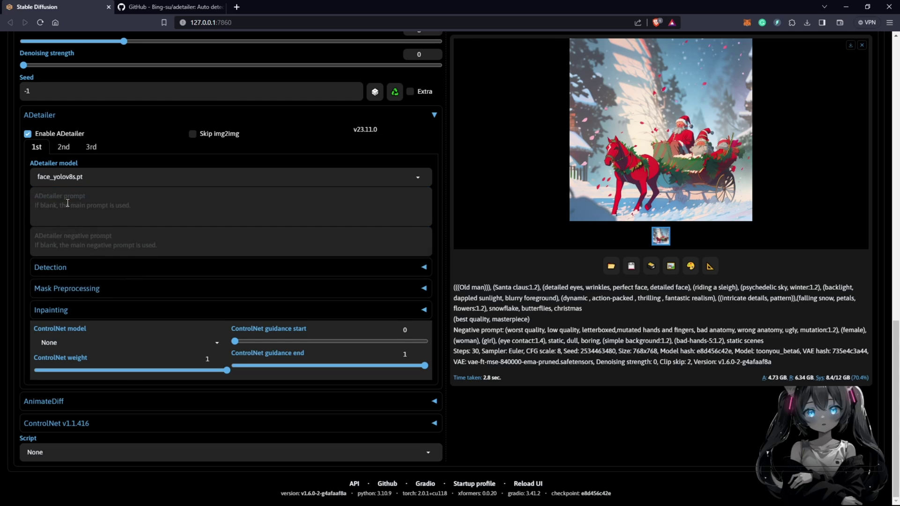
click(65, 151)
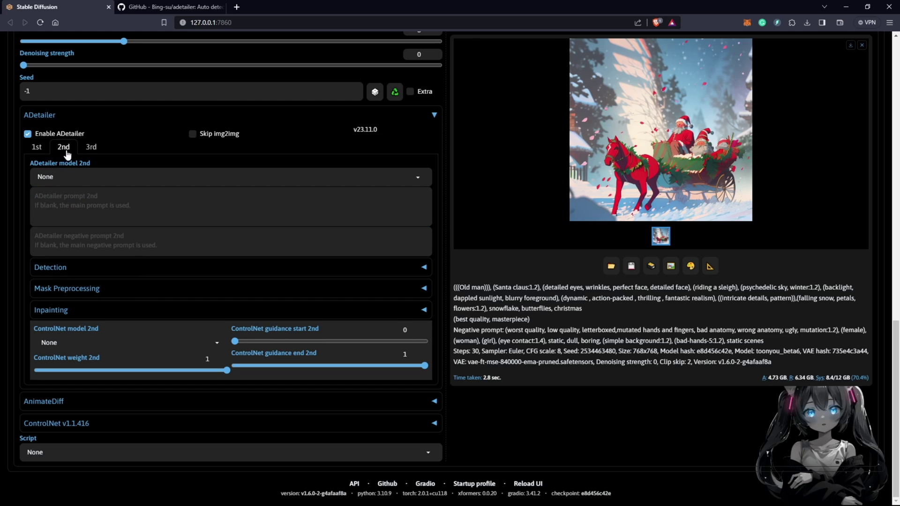
click(39, 149)
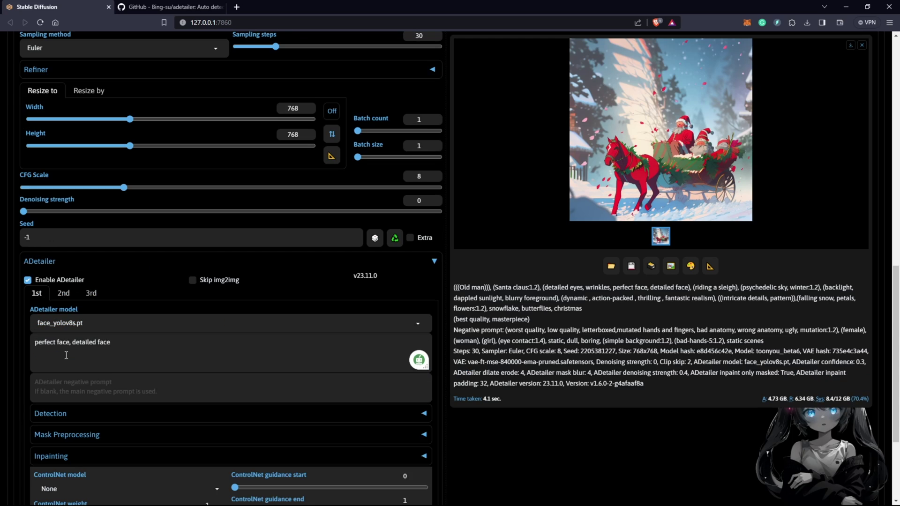
Set the first ADetailer prompt to "Santa Claus perfect face, detailed face" and generate the img2img image.
text(Santa Claus perfect face, detailed face)
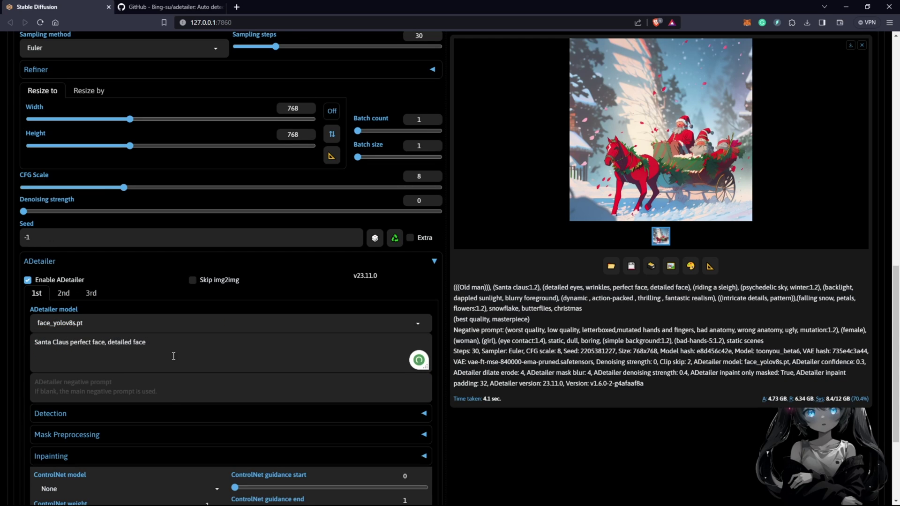
scroll(441, 319, up, 8)
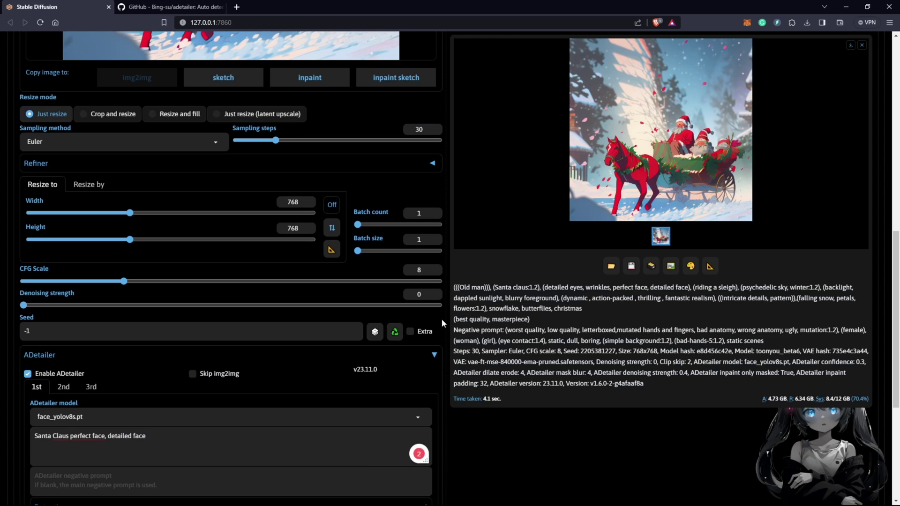
scroll(828, 215, up, 5)
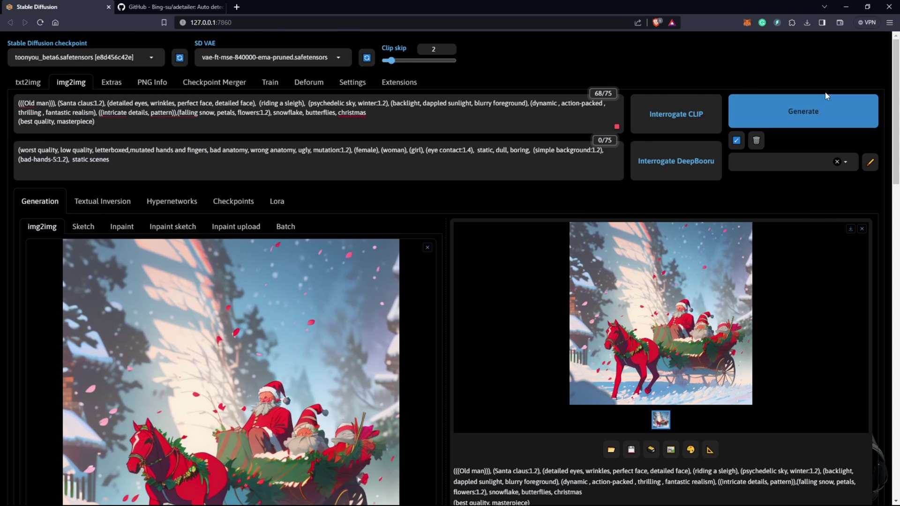
click(814, 116)
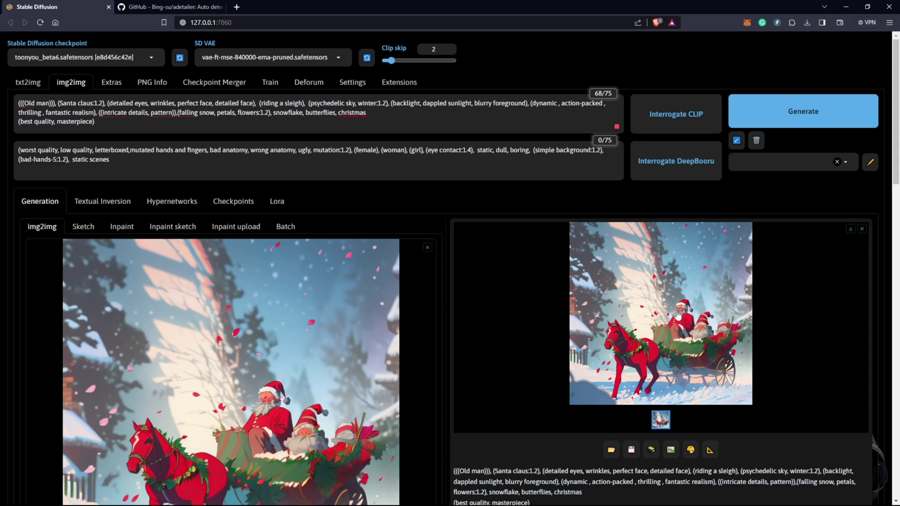
Inspect the generated Santa sleigh image at enlarged size, checking the faces, and close the preview.
scroll(271, 268, down, 3)
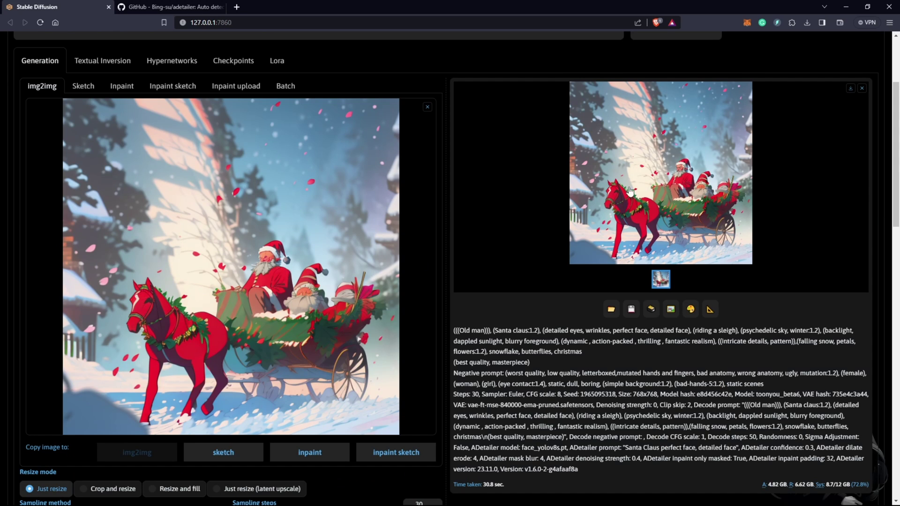
click(686, 171)
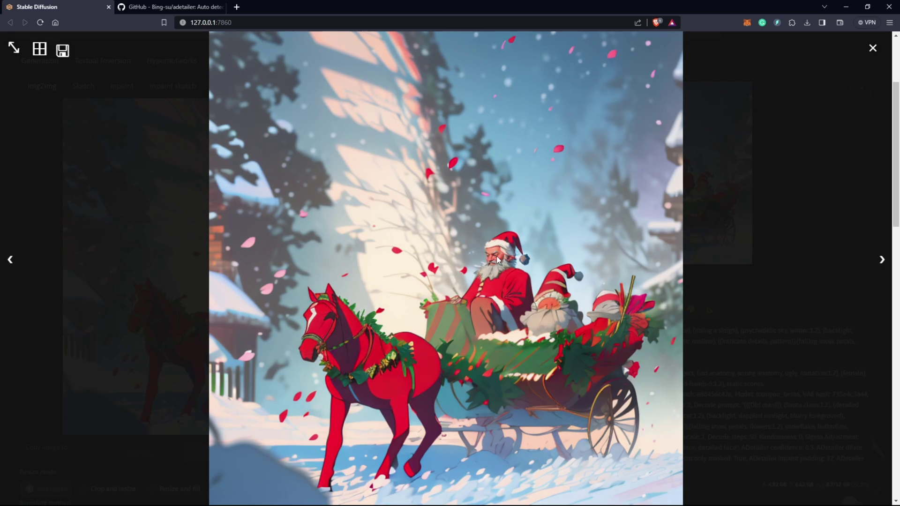
scroll(487, 264, up, 1)
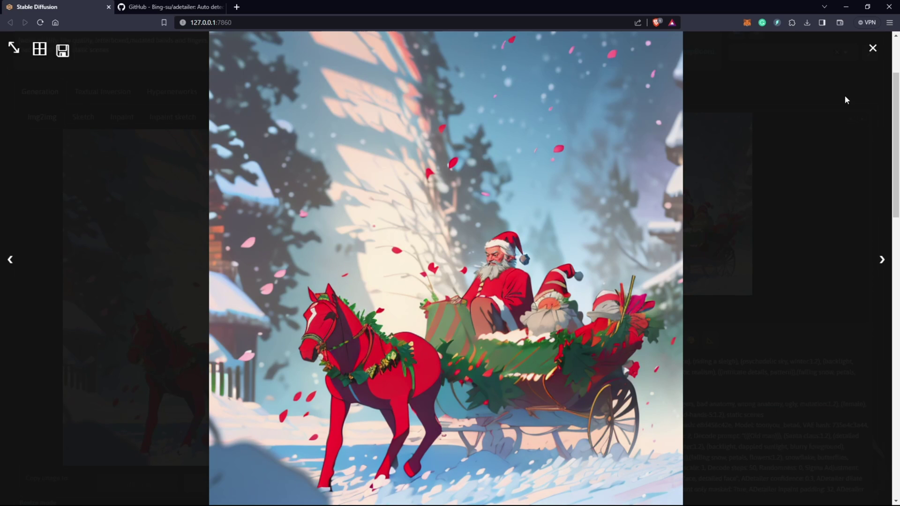
click(858, 85)
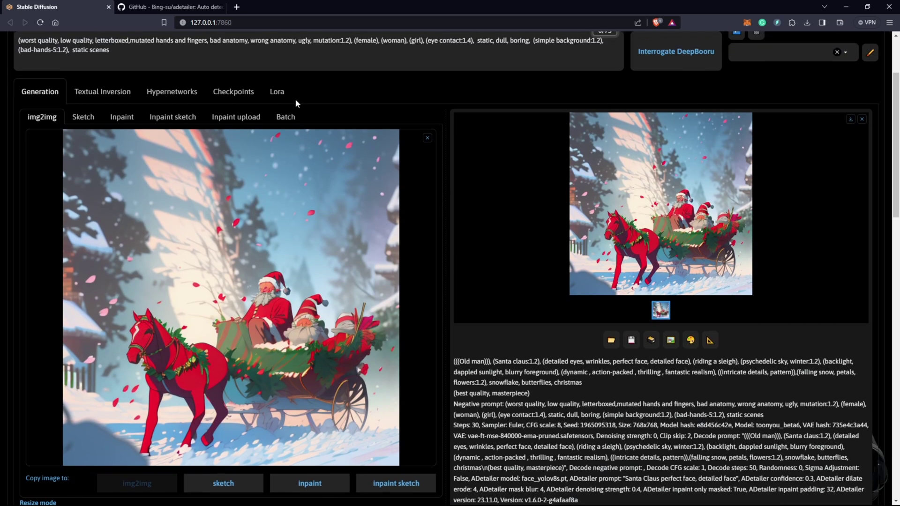
Switch img2img to batch processing and create a folder named "Clip Improved - Toonyou" inside the project's Renders folder in File Explorer.
click(287, 117)
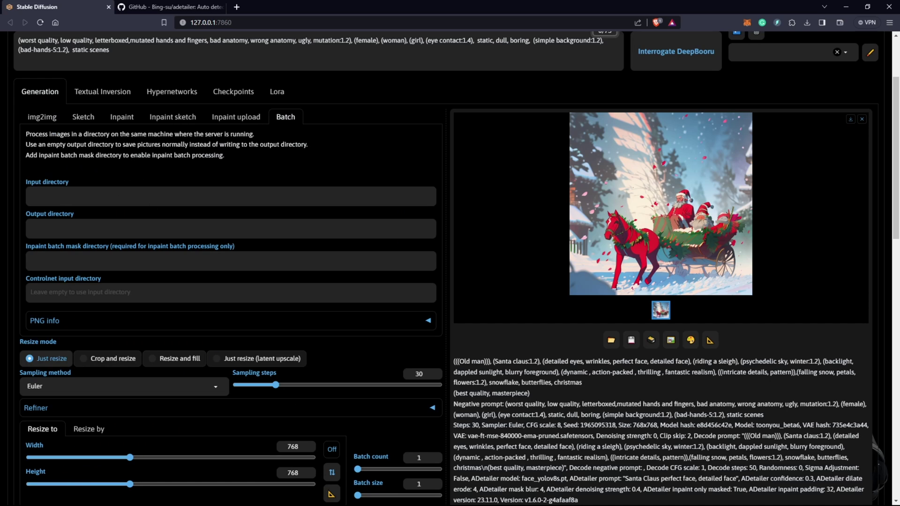
scroll(70, 287, up, 1)
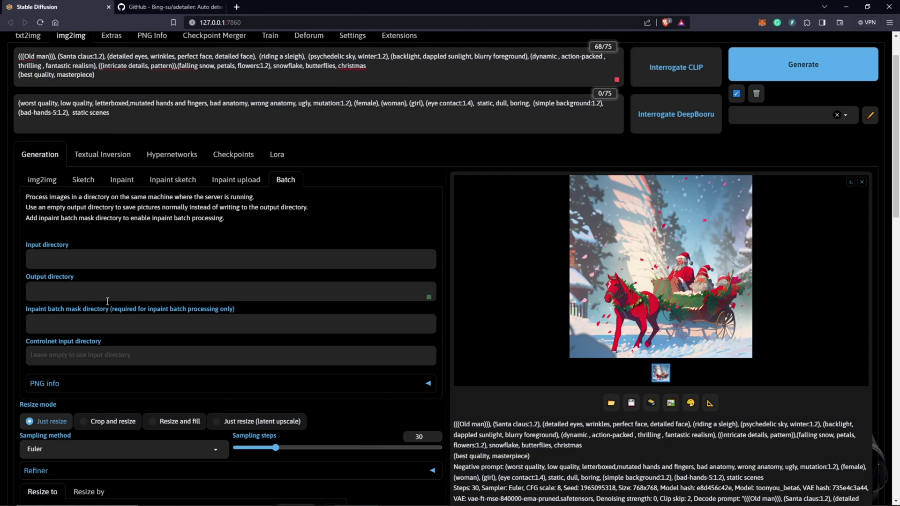
click(221, 499)
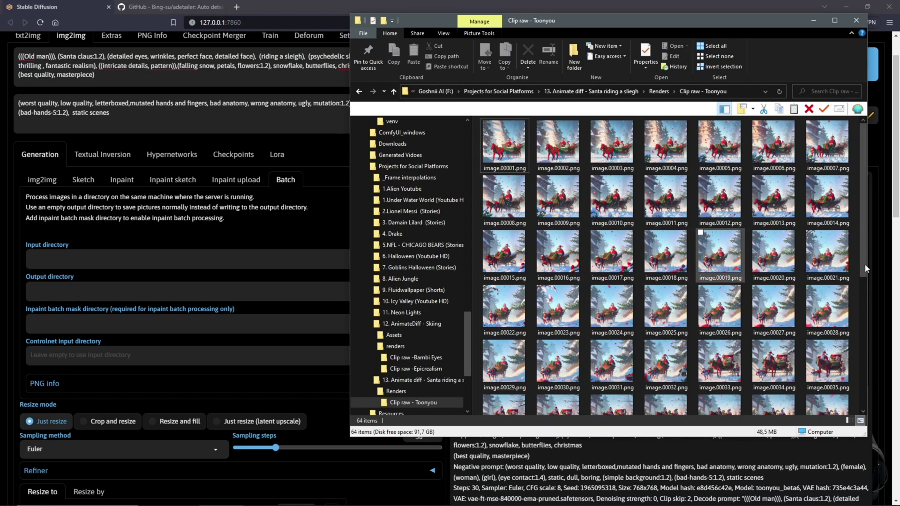
click(659, 91)
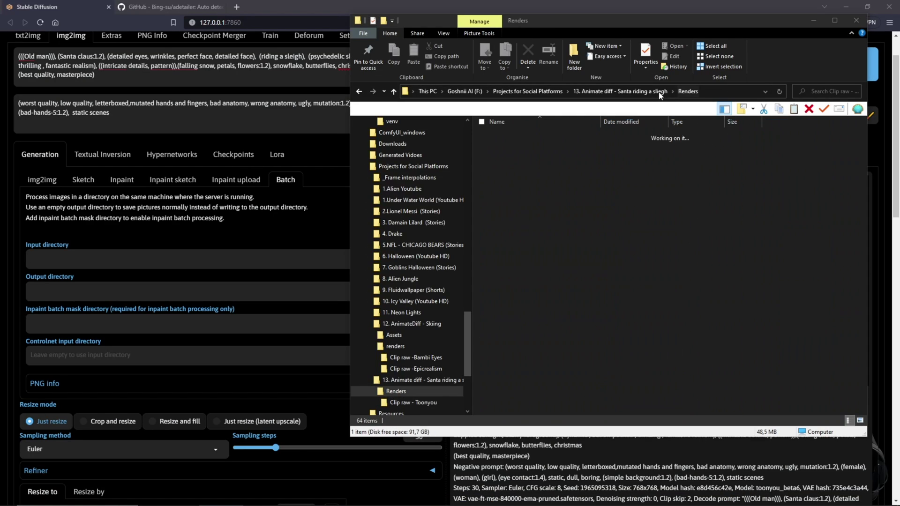
right_click(518, 159)
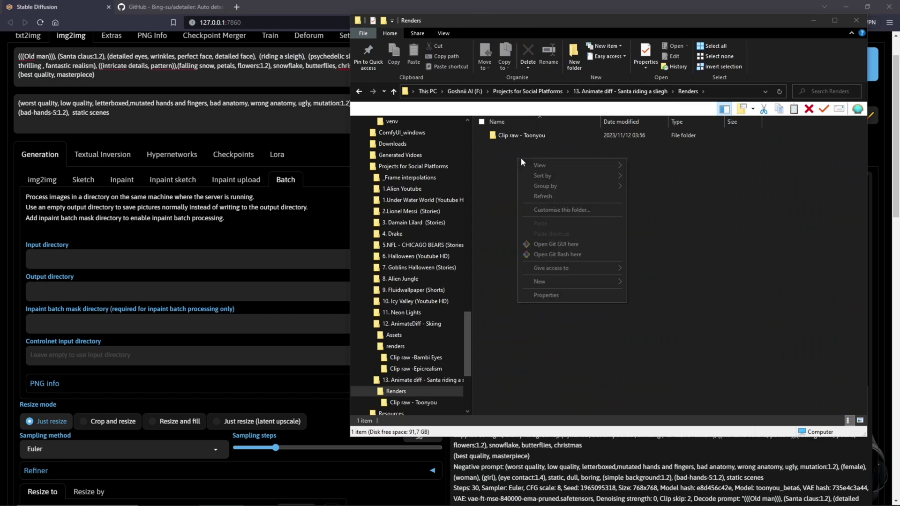
mouse_move(555, 281)
click(649, 283)
text(Clip raw - Toonyou)
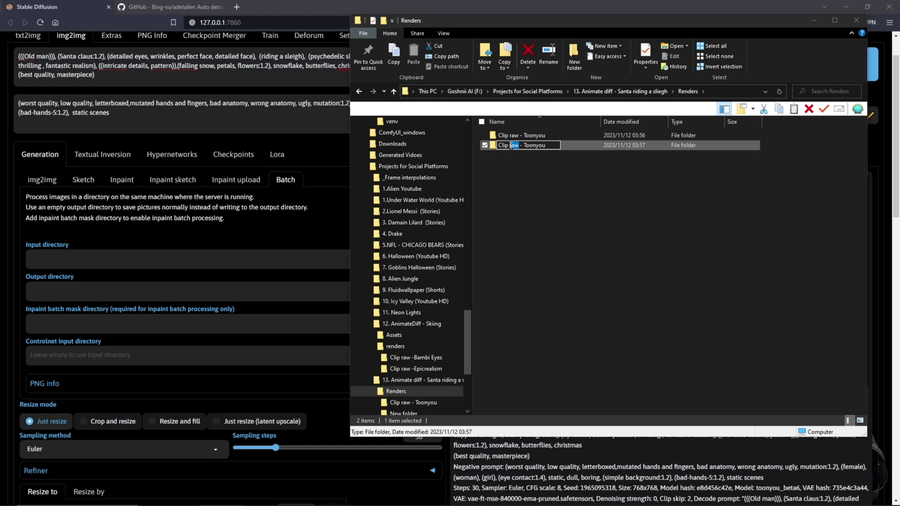
text(Improved)
click(553, 194)
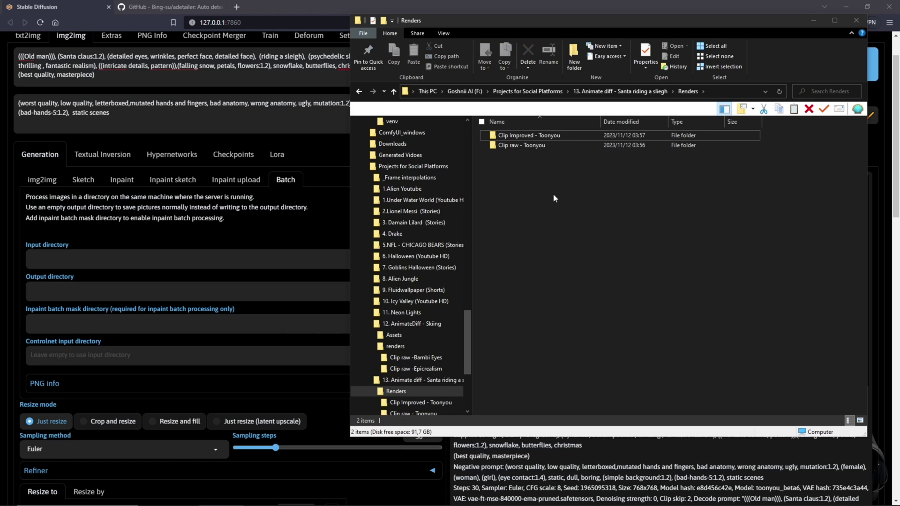
Set the batch input directory to F:\Projects for Social Platforms\13. Animate diff - Santa riding a sliegh\Renders\Clip raw - Toonyou.
click(527, 145)
right_click(528, 145)
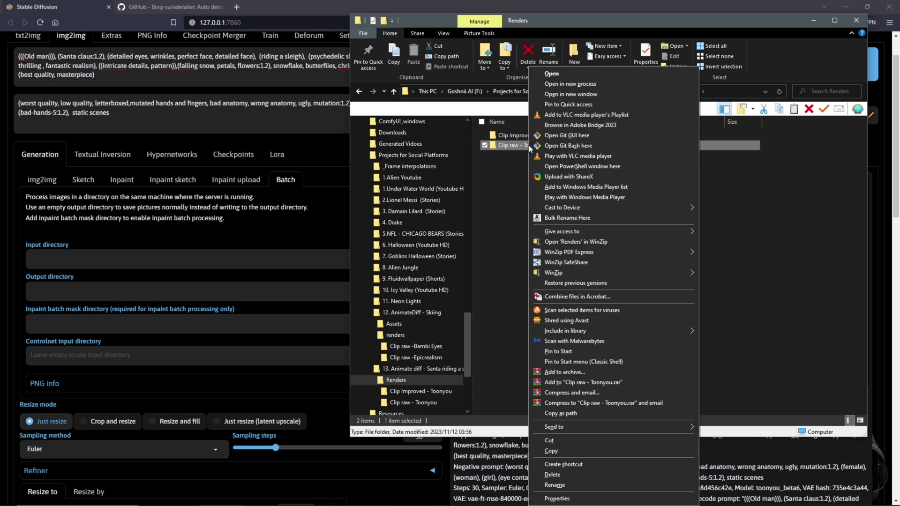
click(564, 414)
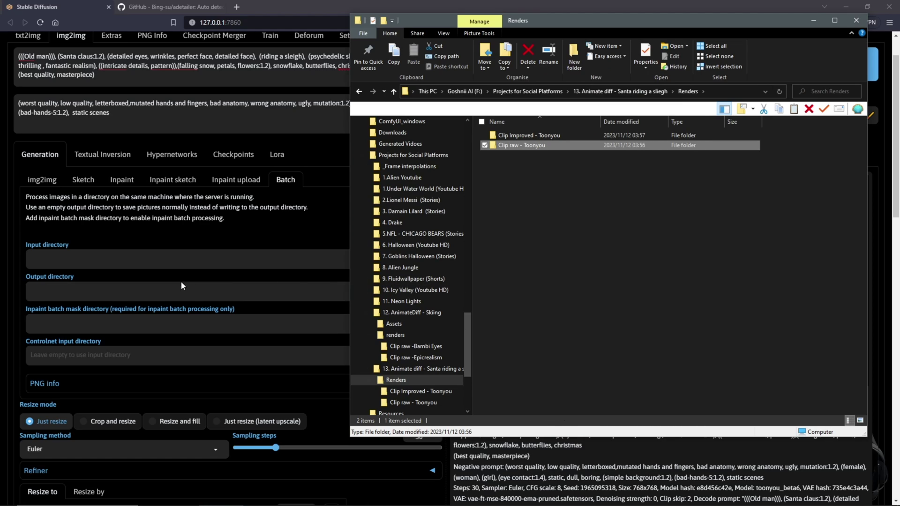
double_click(526, 146)
click(740, 91)
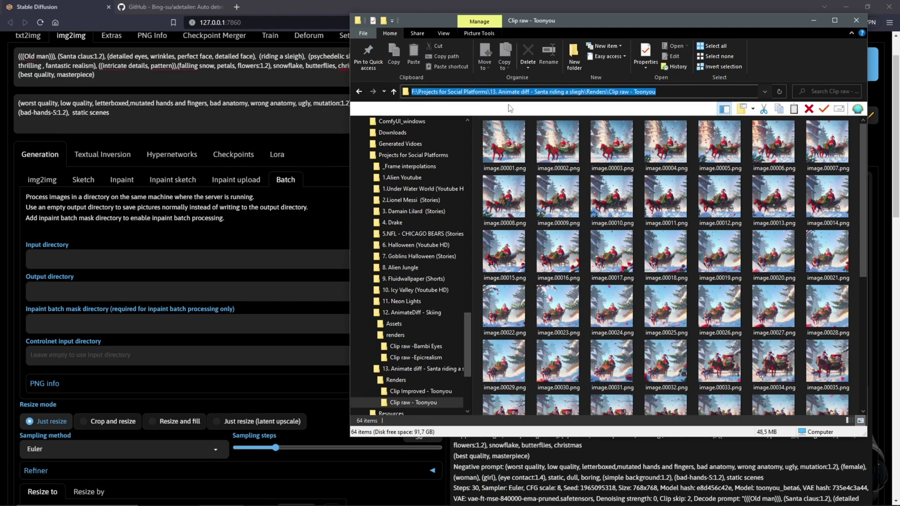
click(162, 260)
key(ctrl+v)
key(Tab)
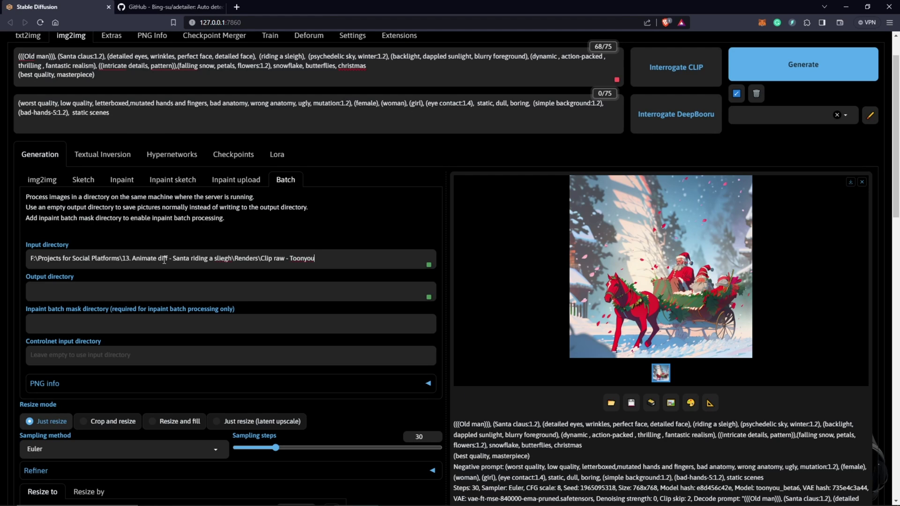
Set the batch output directory to F:\Projects for Social Platforms\13. Animate diff - Santa riding a sliegh\Renders\Clip Improved - Toonyou.
click(226, 500)
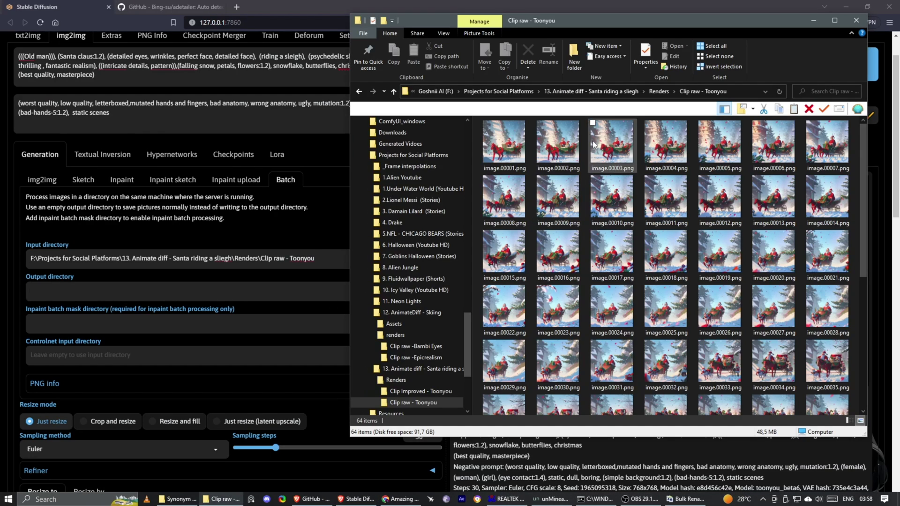
click(662, 91)
right_click(542, 136)
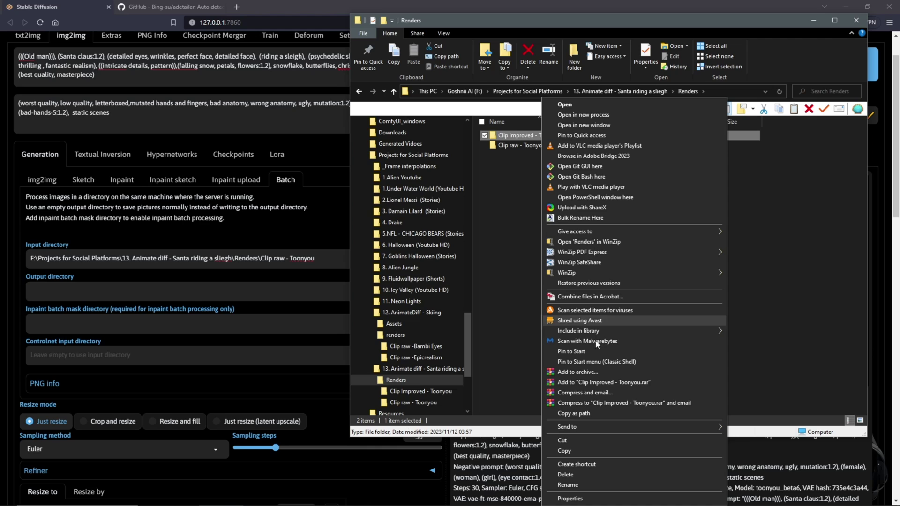
click(600, 414)
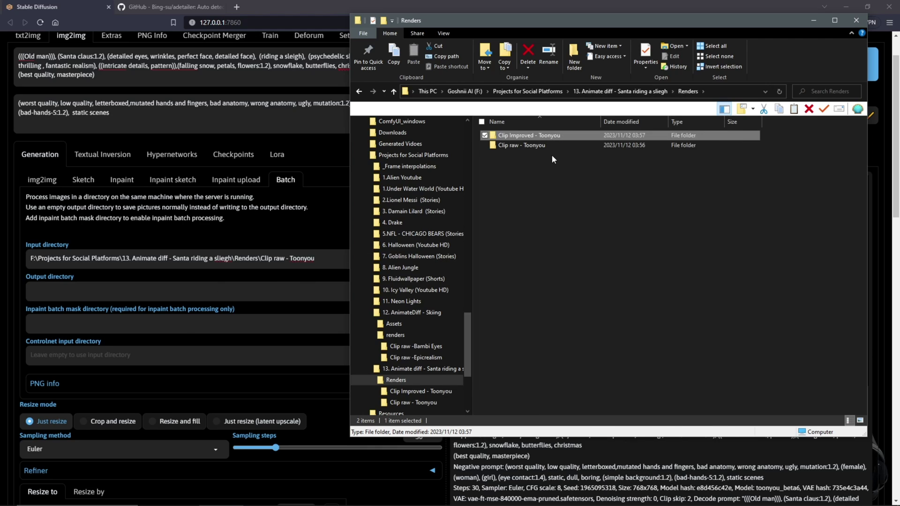
click(282, 293)
key(ctrl+v)
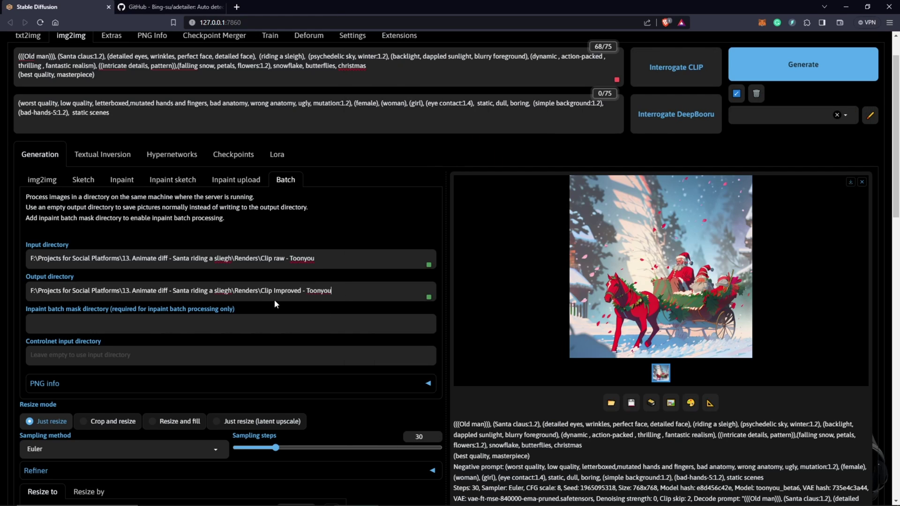
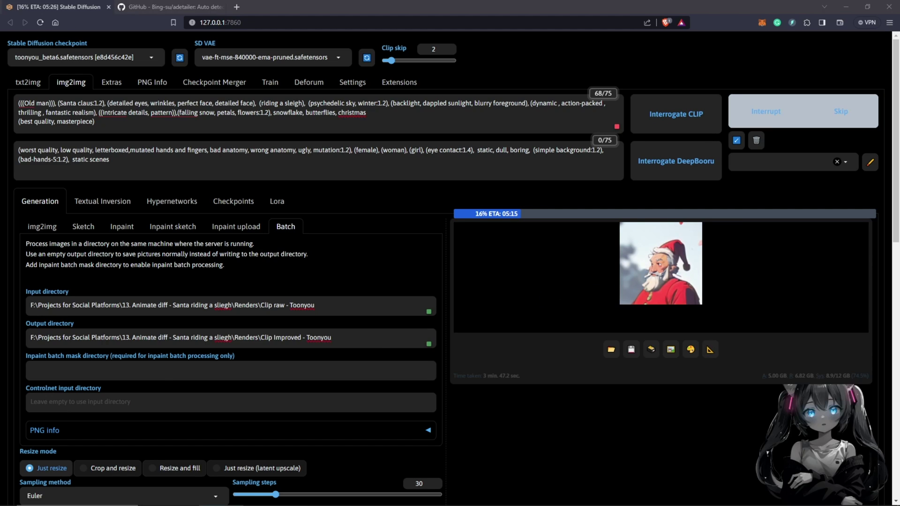
Open the first improved frame, 00000-image.00001.png, from the Clip Improved - Toonyou folder in a windowed image viewer.
key(alt+Tab)
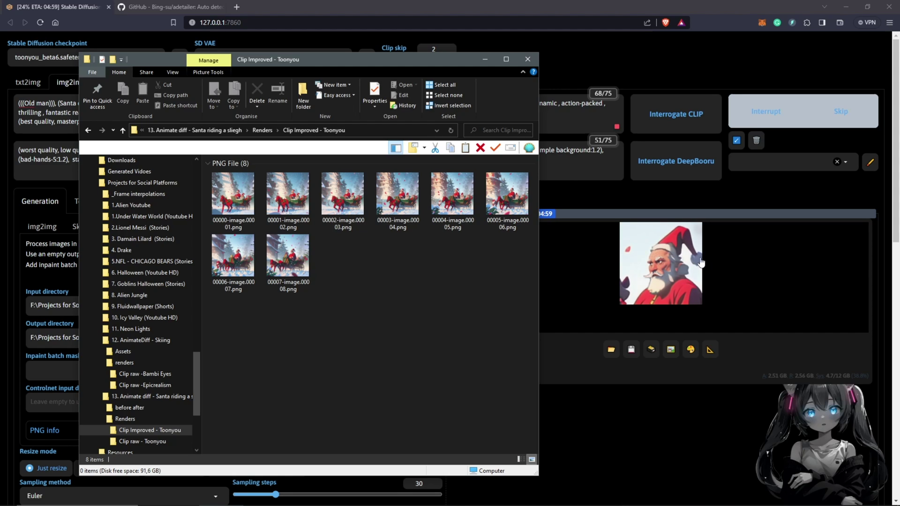
drag(452, 60, 400, 53)
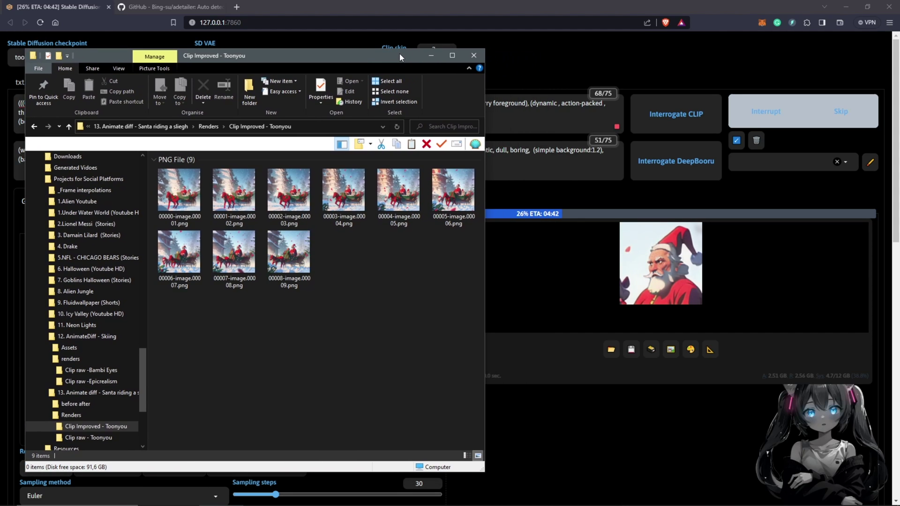
click(186, 191)
double_click(187, 190)
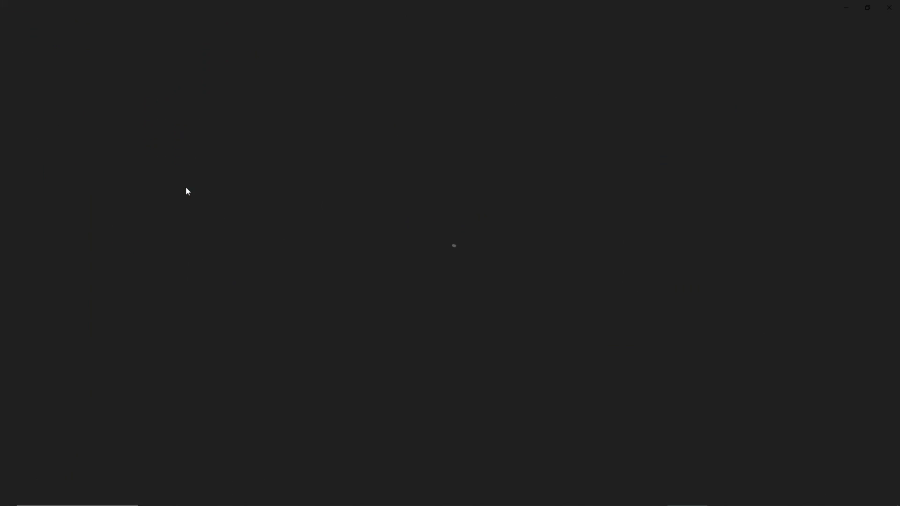
drag(618, 10, 339, 37)
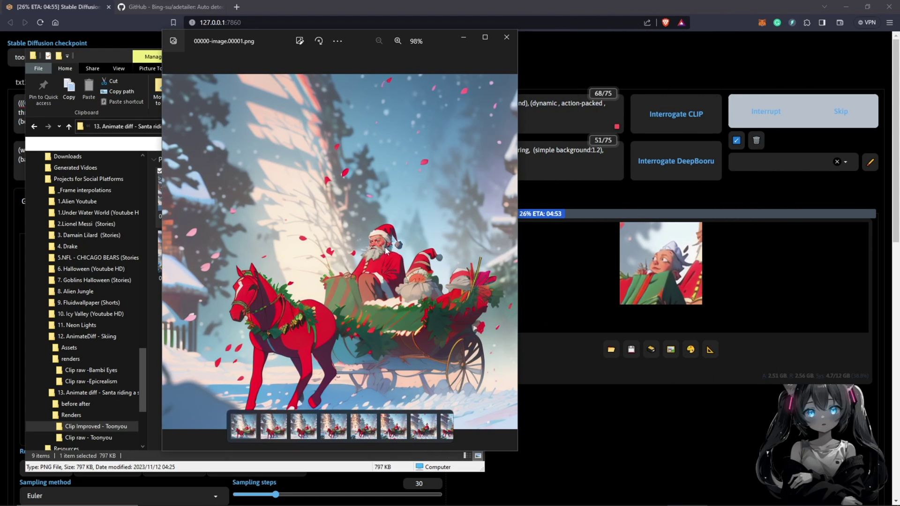
Browse the improved frames up to 00009-image.00010.png, examining how Santa's face is rendered from frame to frame.
key(Right)
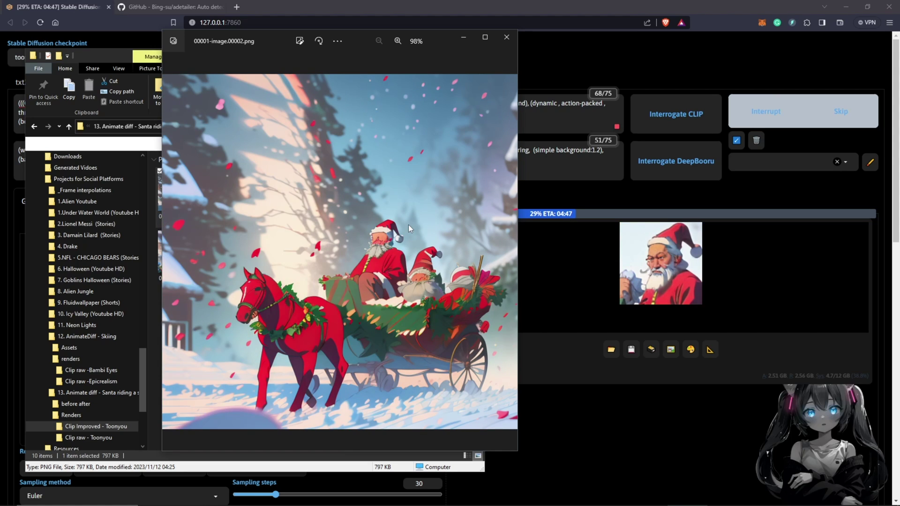
key(Right)
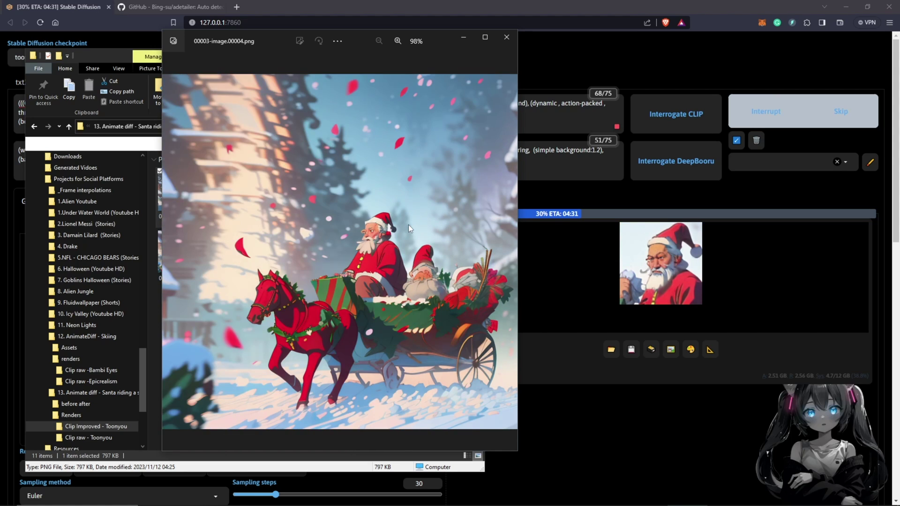
key(Right)
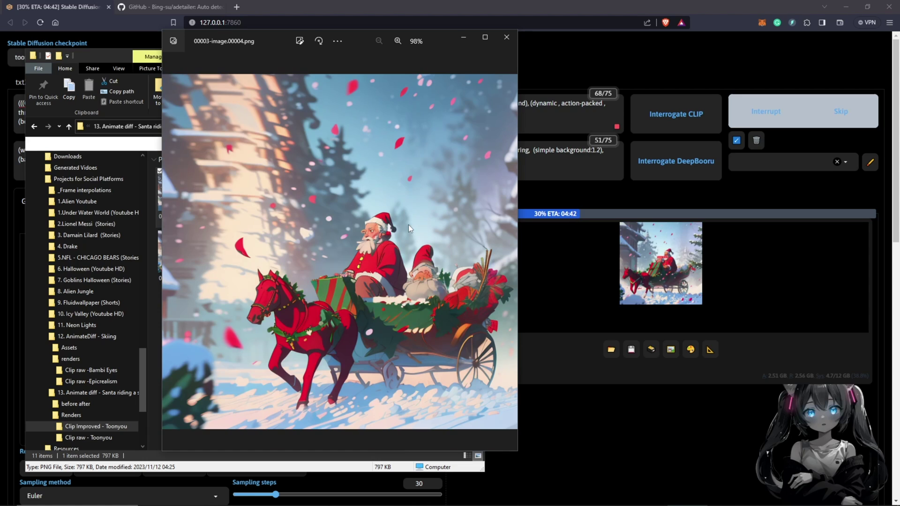
key(Right)
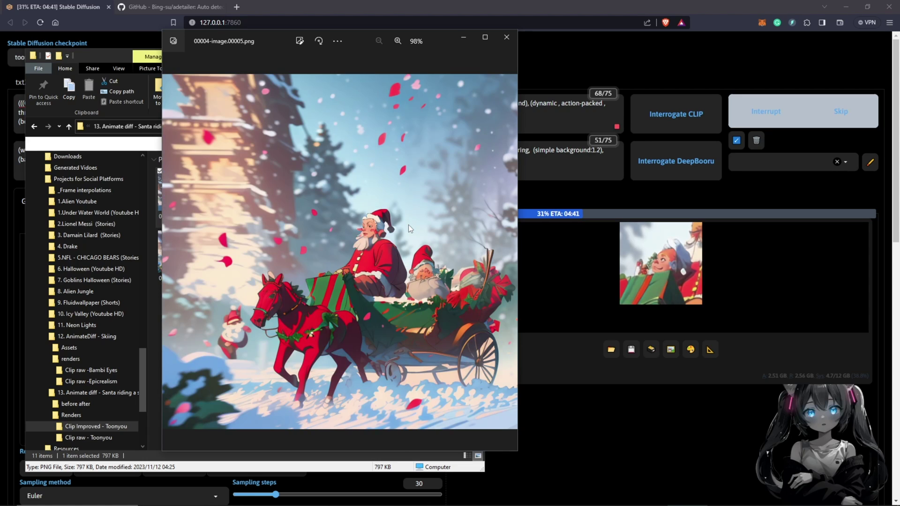
key(Right)
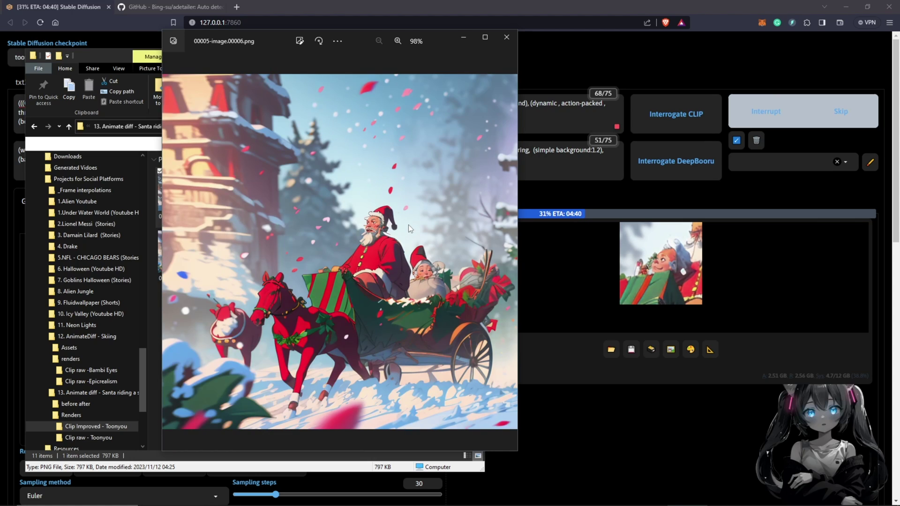
key(Right)
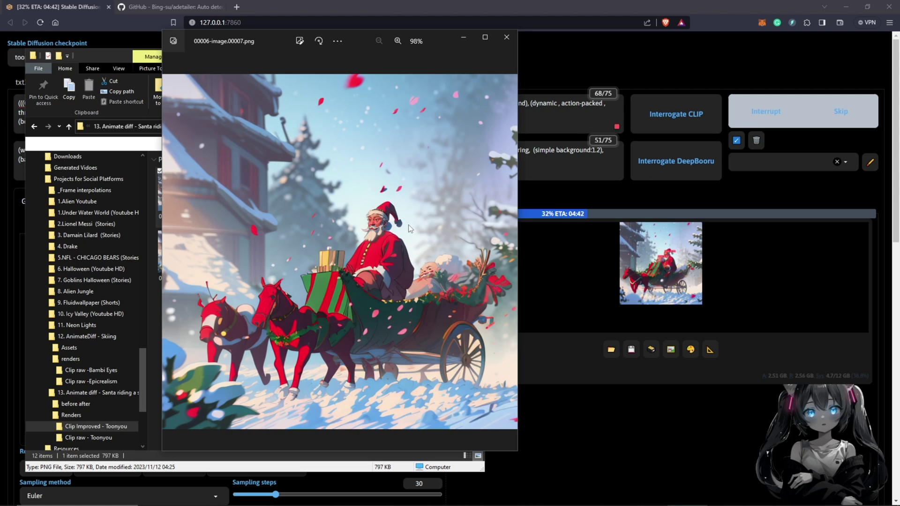
key(Right)
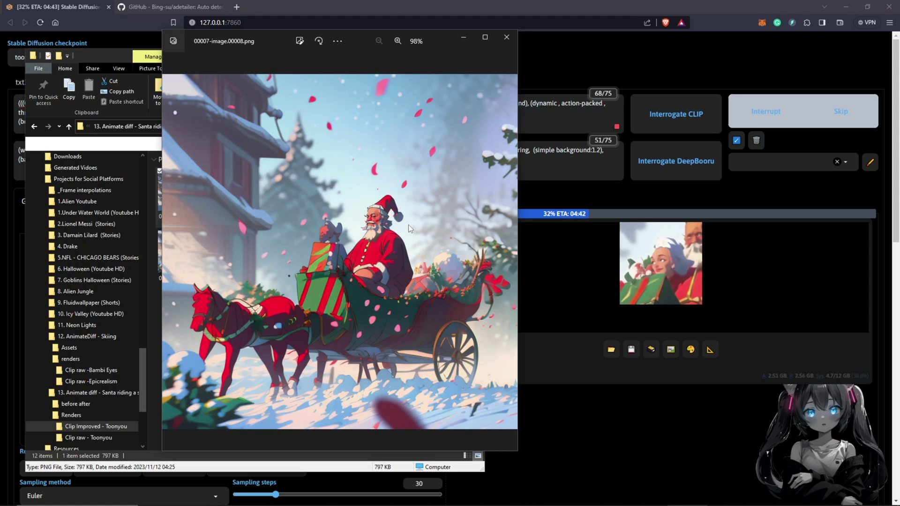
key(Right)
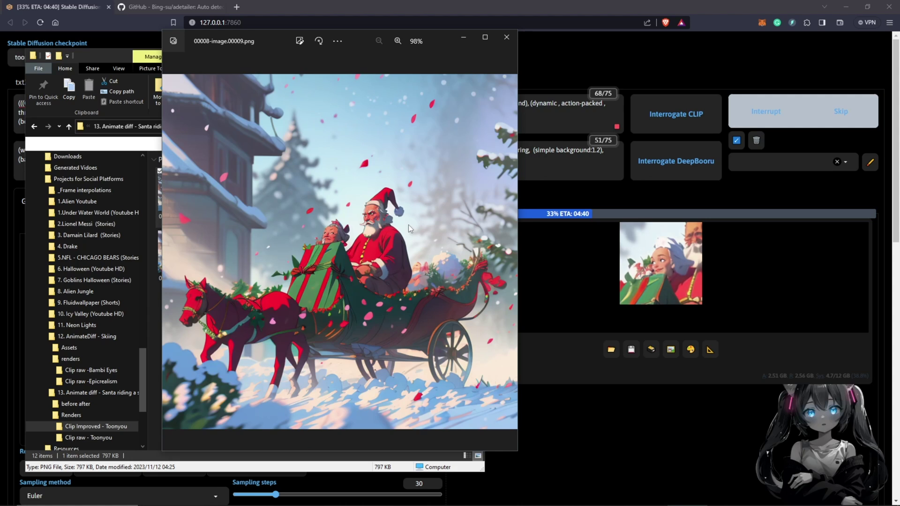
key(Right)
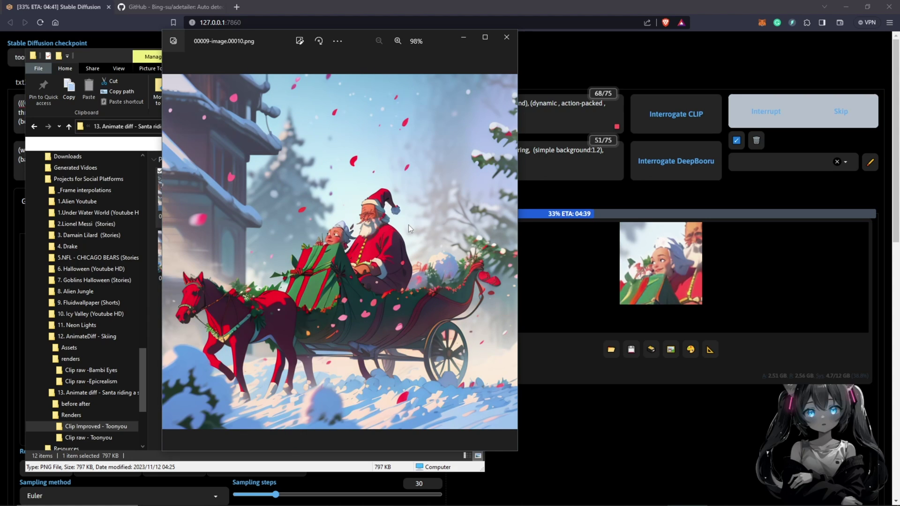
key(Left)
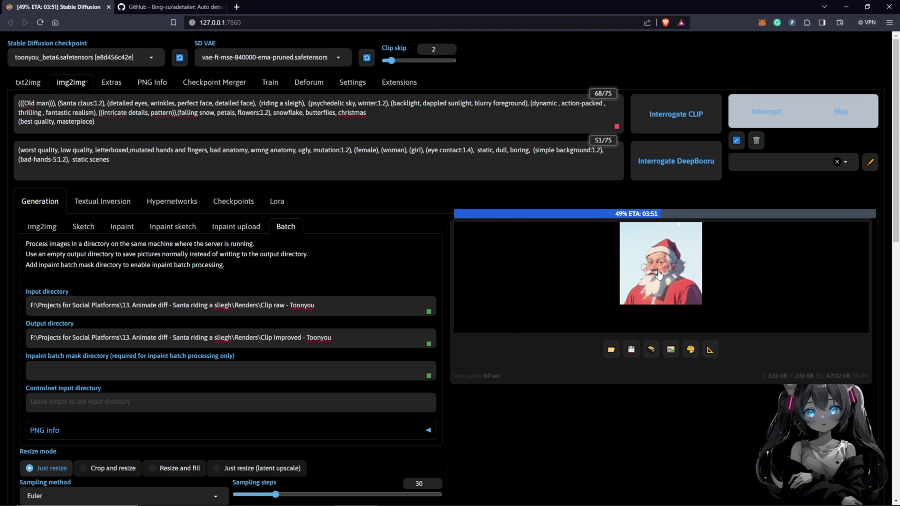
Set the img2img CFG Scale to 20.
scroll(446, 303, down, 1)
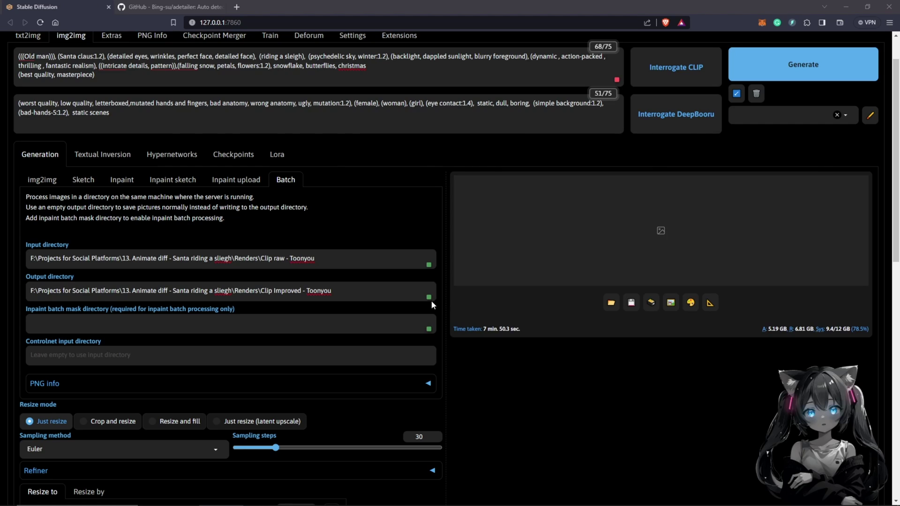
scroll(426, 306, down, 3)
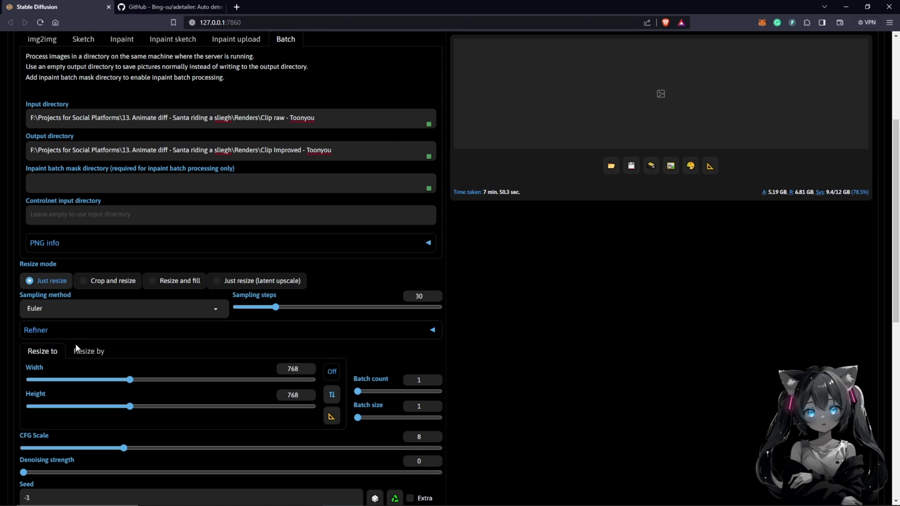
scroll(24, 358, down, 2)
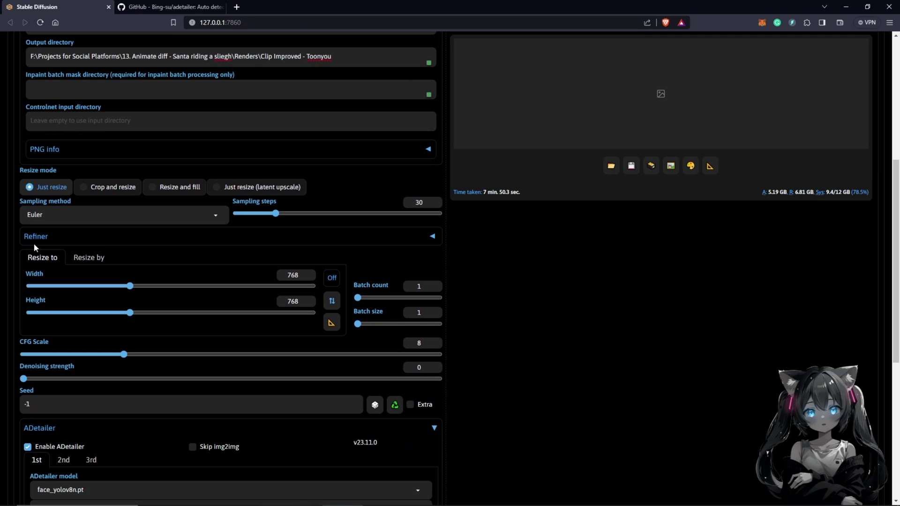
scroll(36, 362, down, 1)
scroll(37, 363, down, 1)
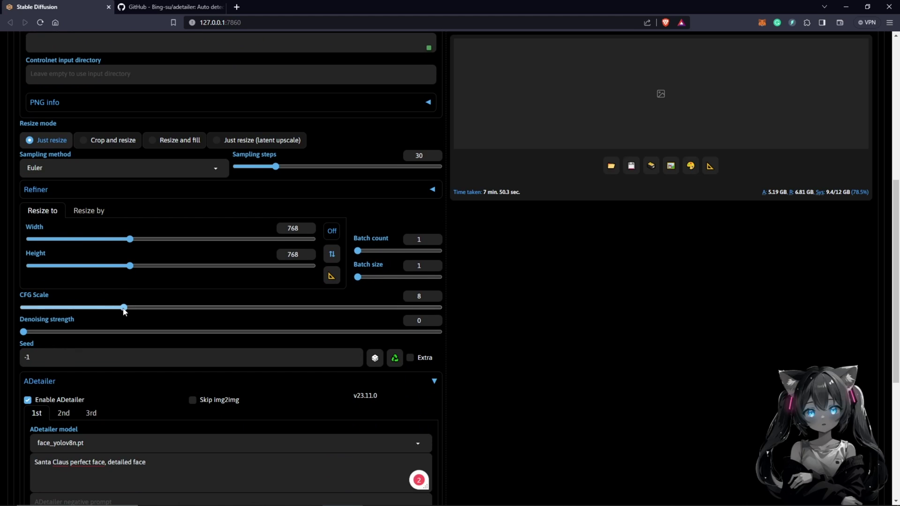
drag(125, 310, 295, 308)
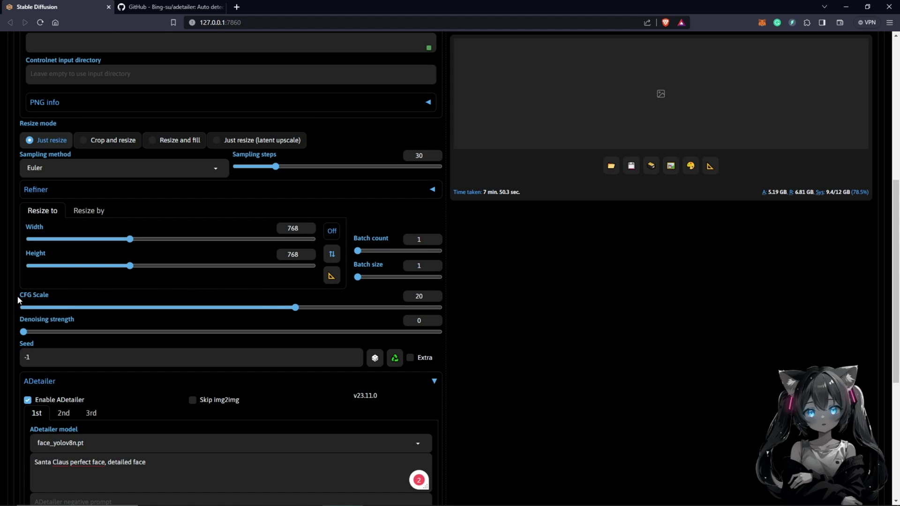
Name the new folder in Renders "Clip Improved 2 (CFG20)- Toonyou".
scroll(17, 300, up, 6)
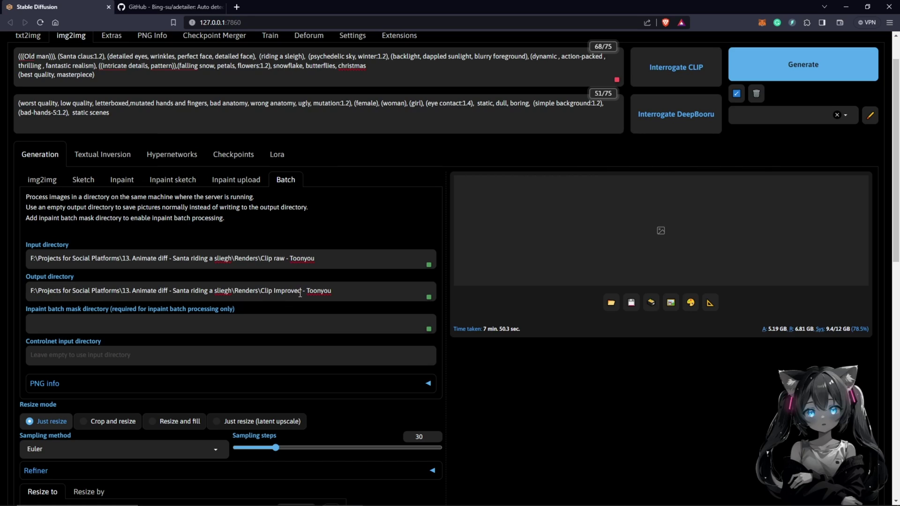
key(alt+Tab)
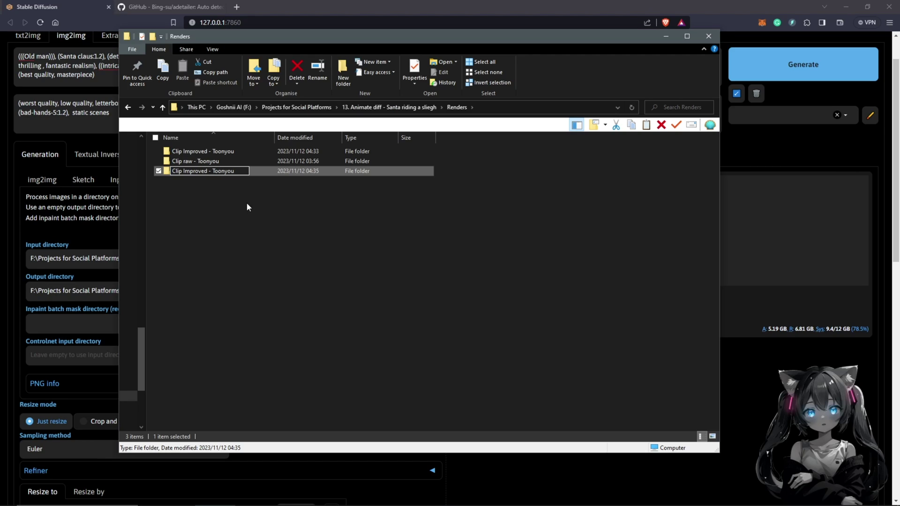
text(2)
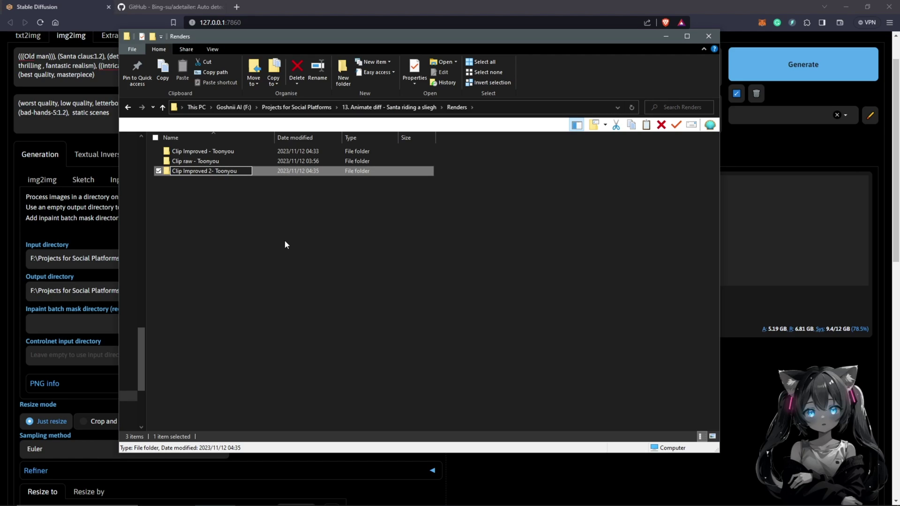
key(Return)
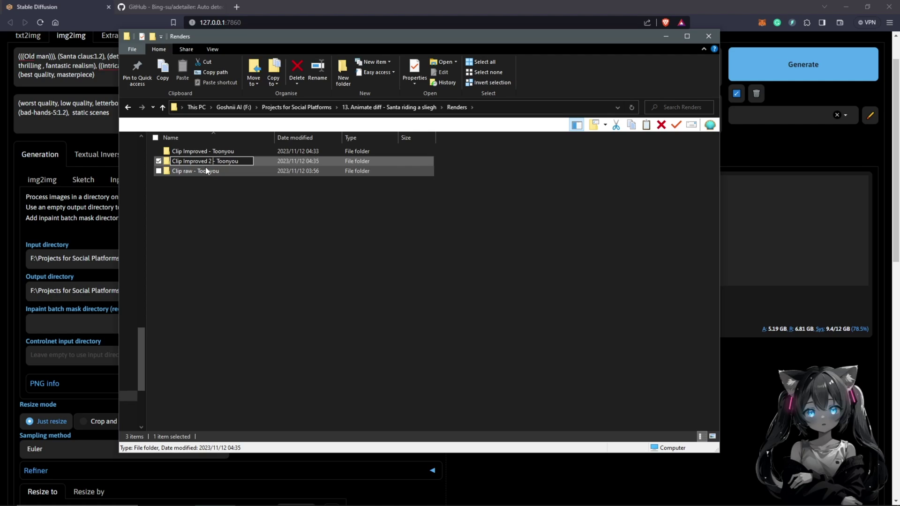
text(()
text(CFG)
text(20))
key(Return)
Set the batch output directory to the path of the Clip Improved 2 (CFG20)- Toonyou folder, without quotation marks, and start the batch generation.
right_click(229, 163)
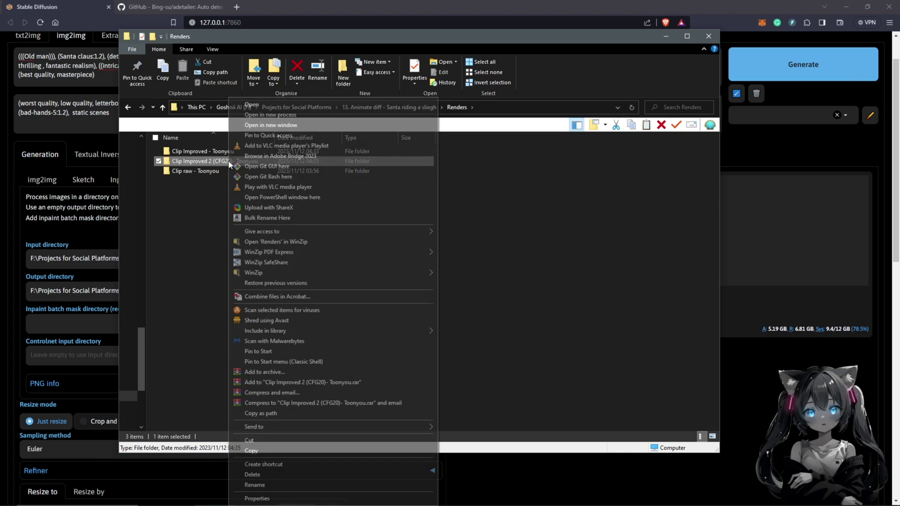
click(261, 413)
key(alt+Tab)
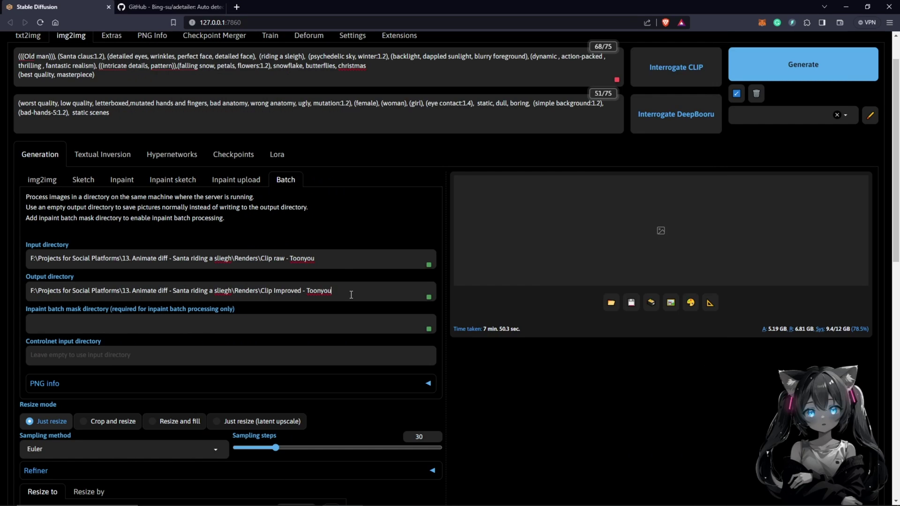
drag(333, 290, 23, 297)
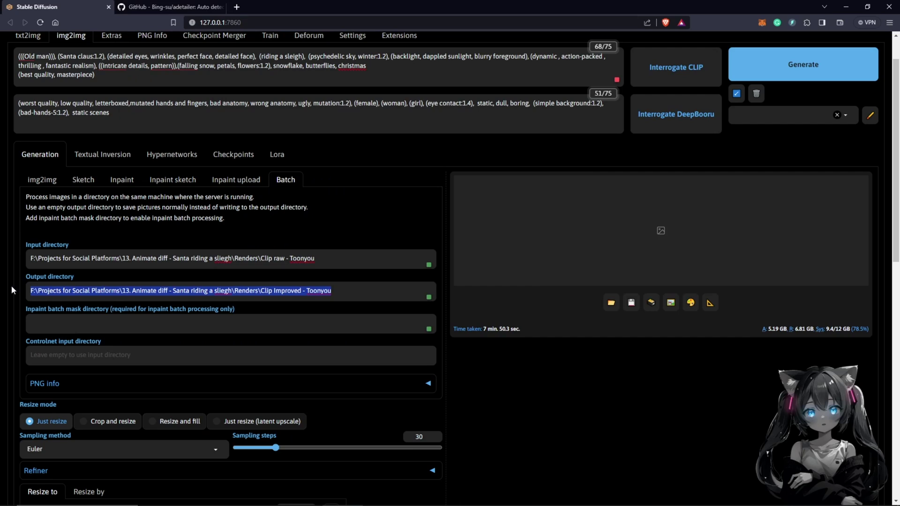
key(ctrl+v)
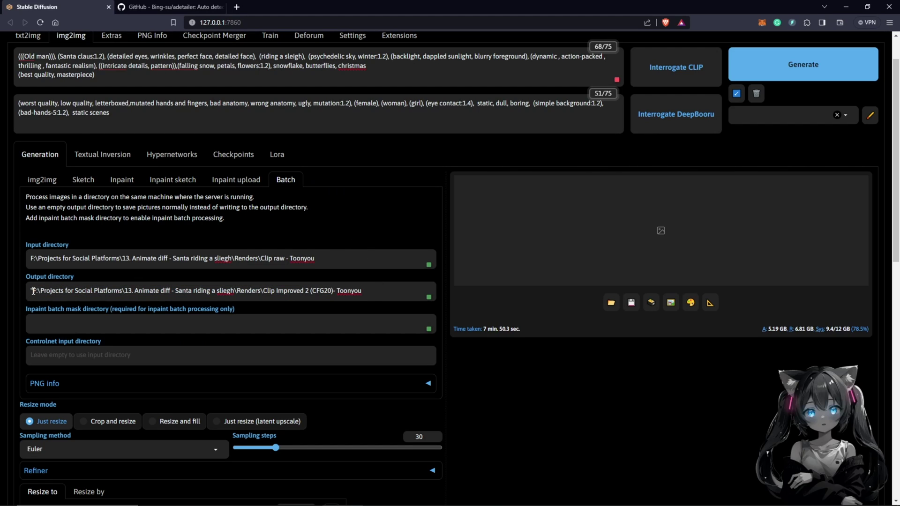
key(BackSpace)
scroll(464, 319, up, 1)
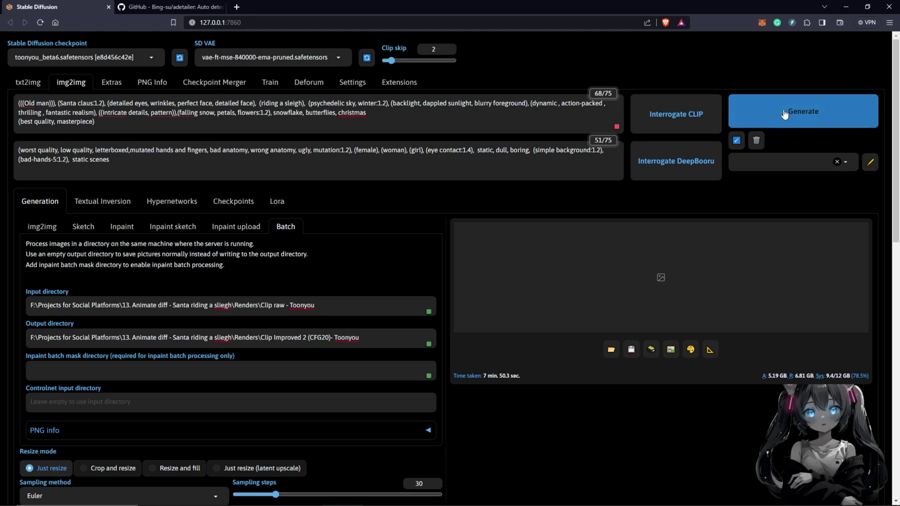
click(826, 114)
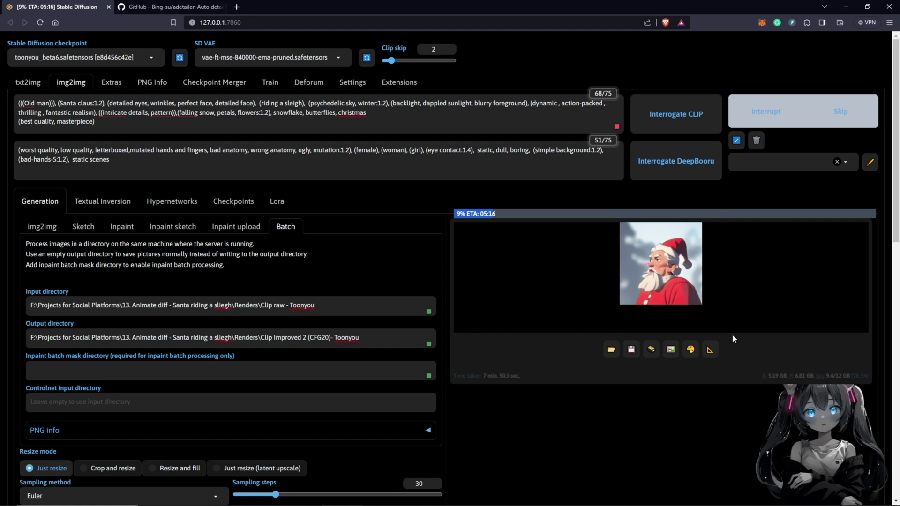
Open the Clip Improved 2 (CFG20)- Toonyou folder in a narrower window and view its first frame, 00000-image.00001.png.
key(alt+Tab)
double_click(229, 162)
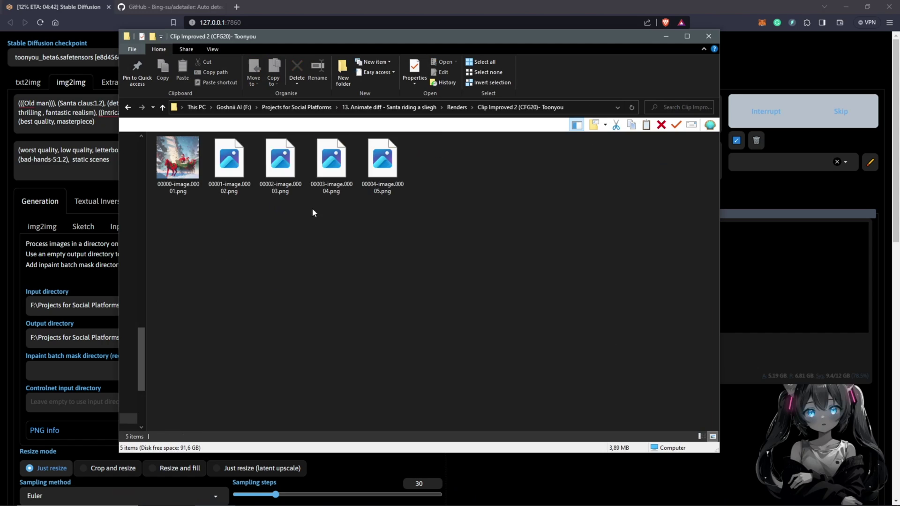
drag(720, 244, 484, 243)
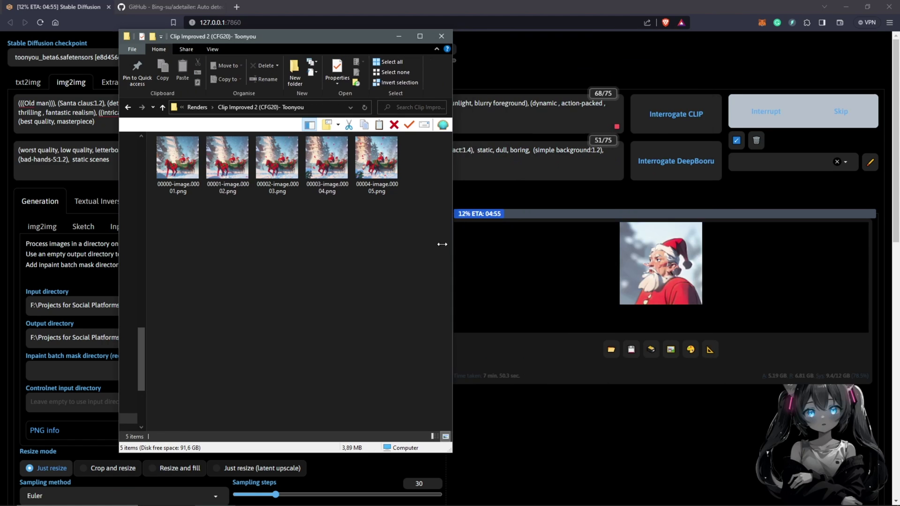
double_click(178, 159)
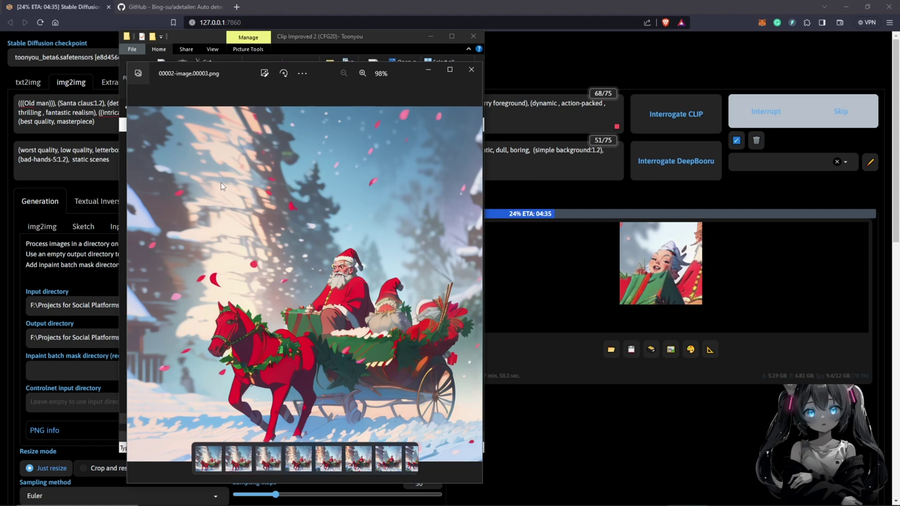
Browse the CFG 20 frames up to 00008-image.00009.png, examining Santa's face, and minimise the viewer and folder windows.
key(Right)
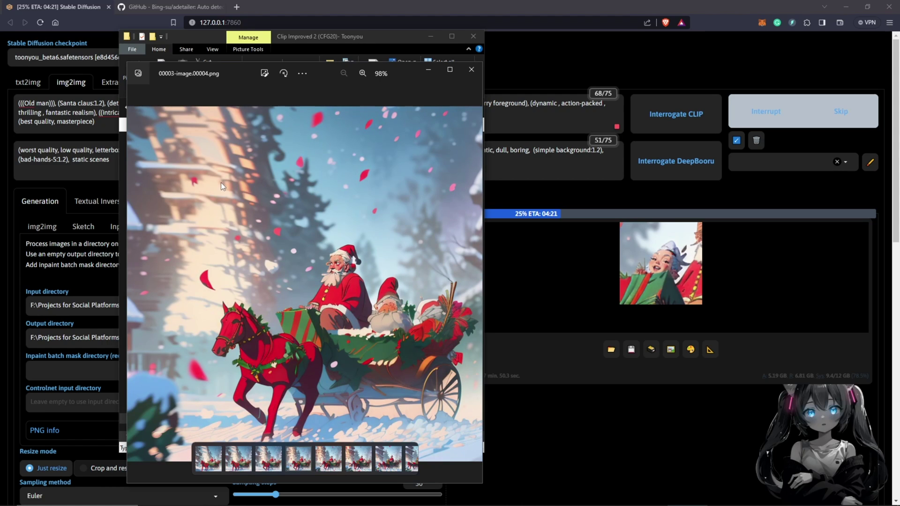
key(Right)
key(Right)
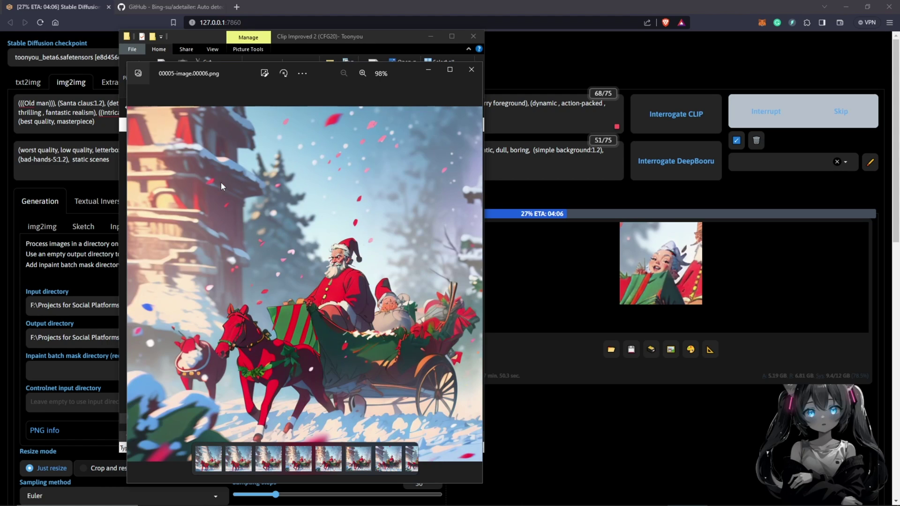
key(Right)
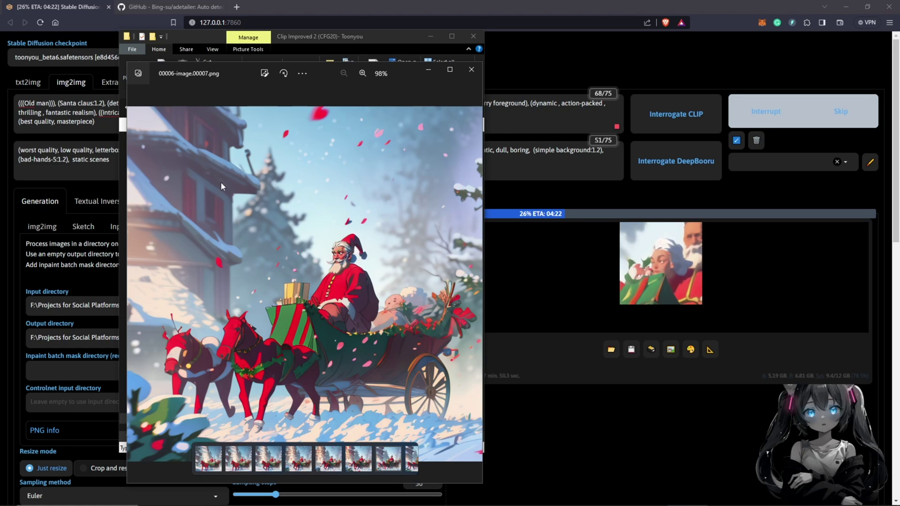
key(Right)
key(Right)
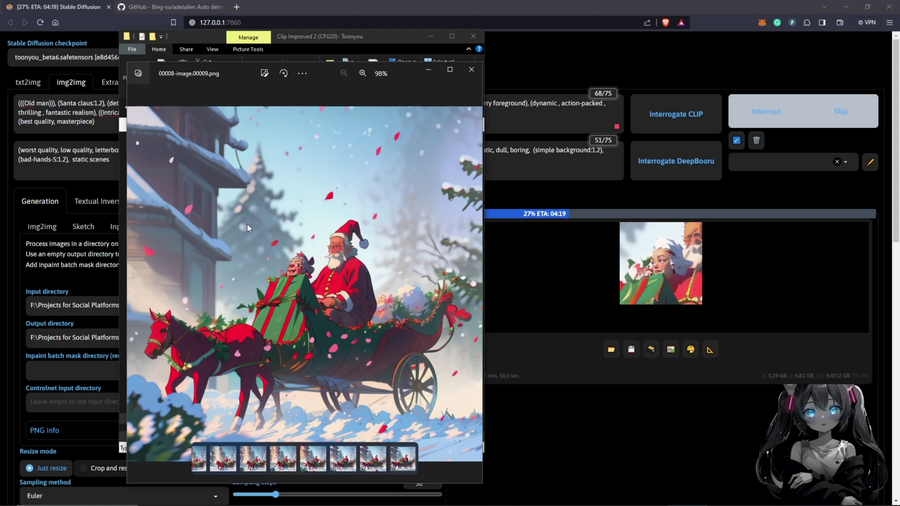
drag(325, 69, 320, 77)
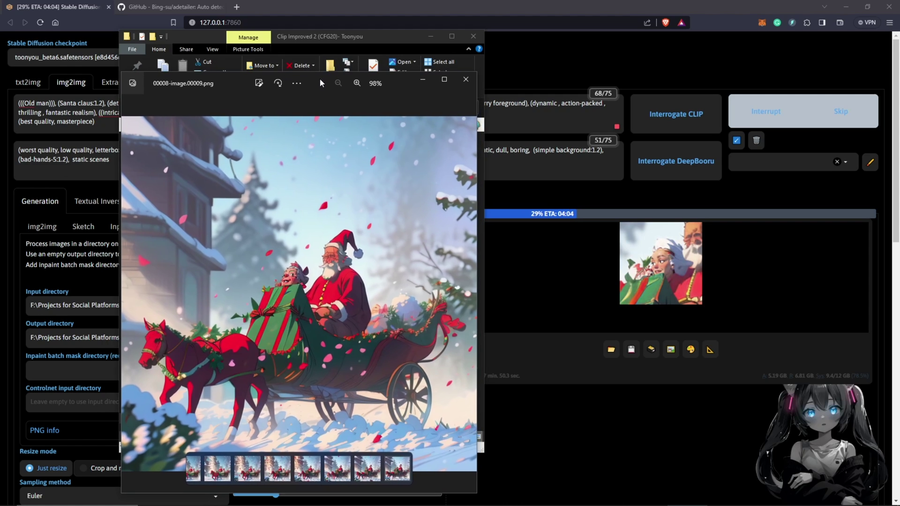
click(422, 79)
click(430, 36)
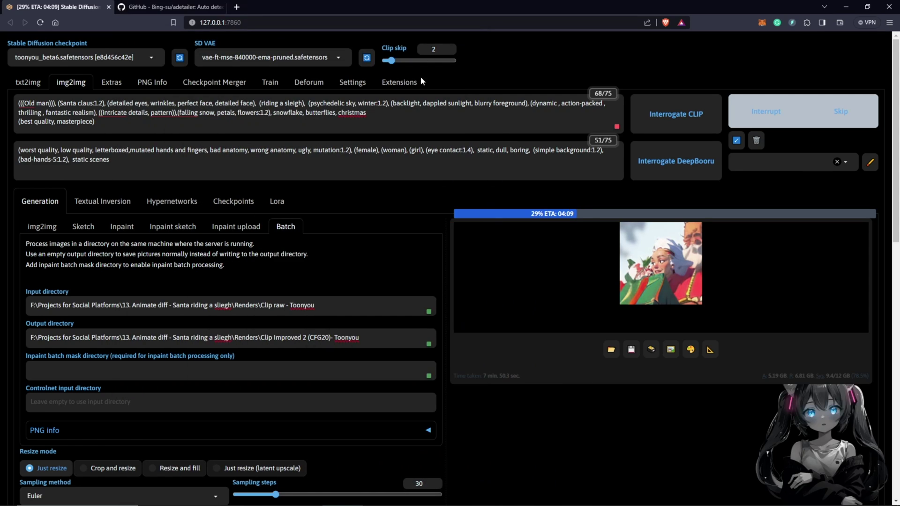
Review the running img2img batch's directories, sampling, CFG Scale, Denoising strength and ADetailer settings alongside its live preview.
scroll(198, 400, down, 1)
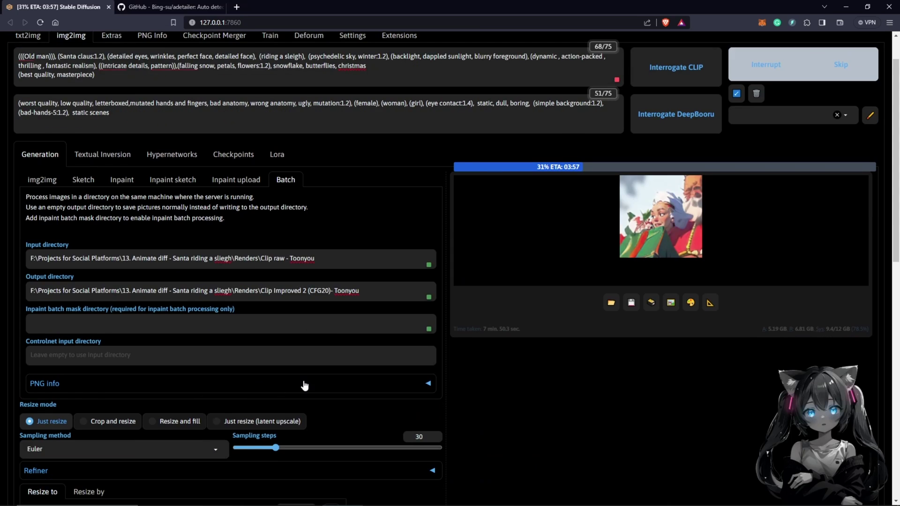
scroll(328, 370, down, 2)
scroll(338, 373, down, 3)
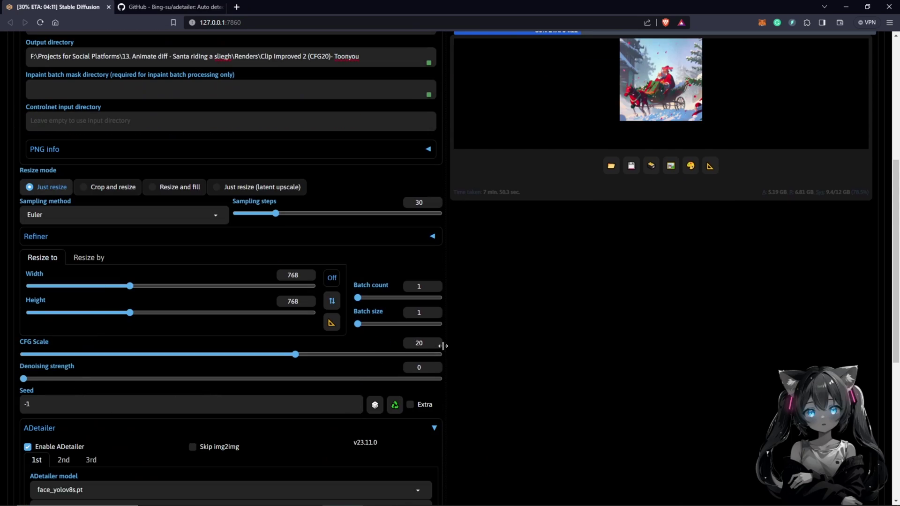
scroll(443, 346, down, 1)
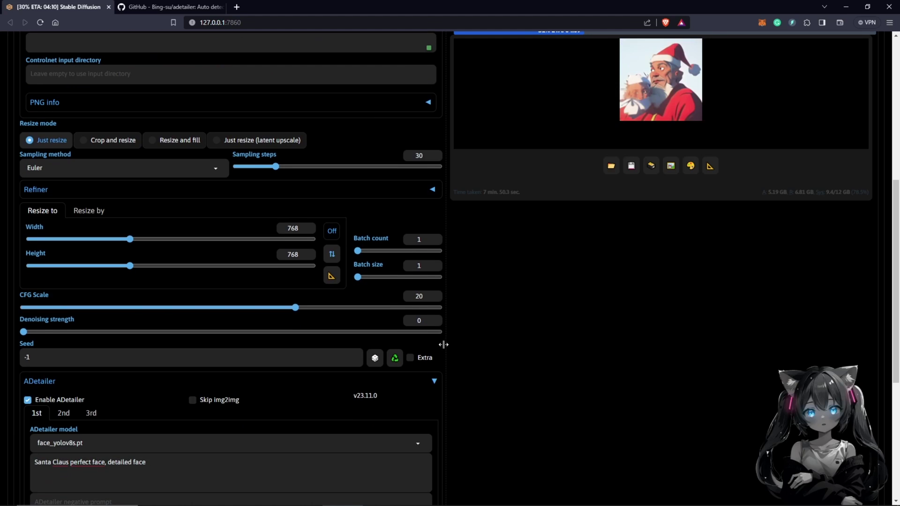
scroll(444, 348, up, 3)
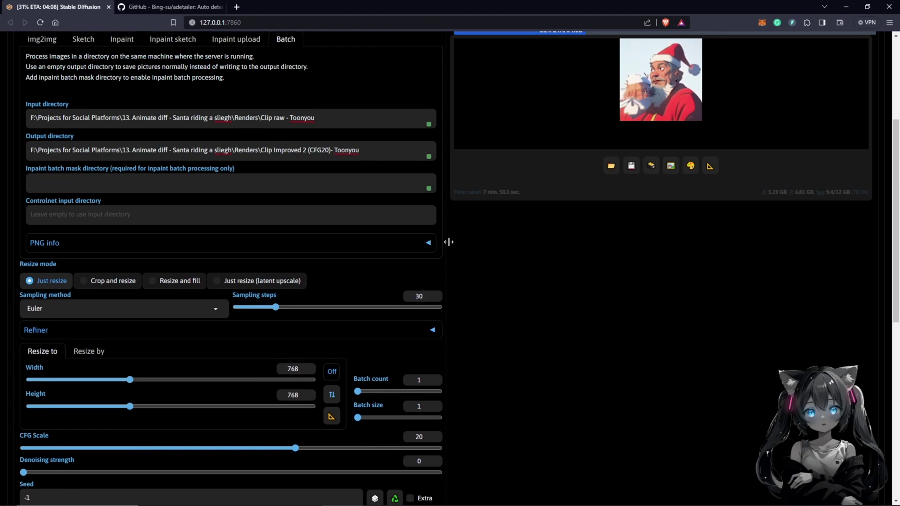
scroll(448, 242, up, 4)
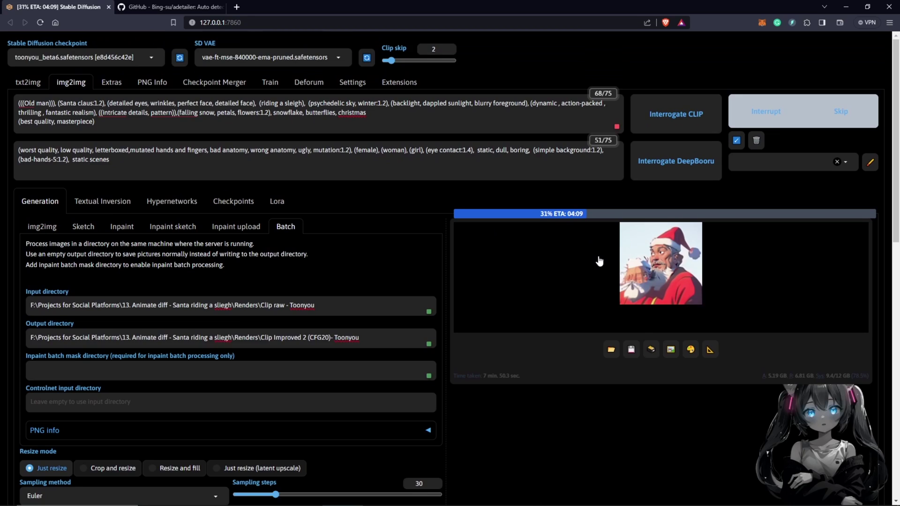
scroll(599, 261, down, 1)
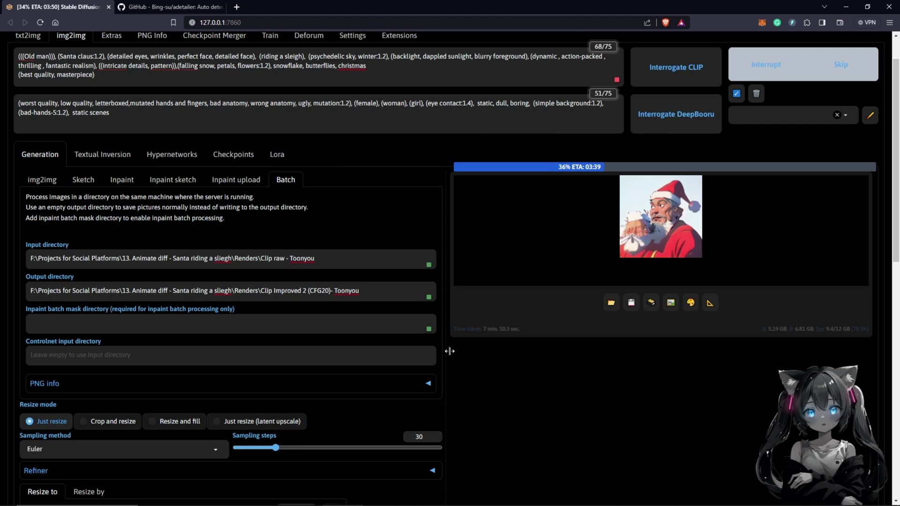
scroll(449, 353, down, 2)
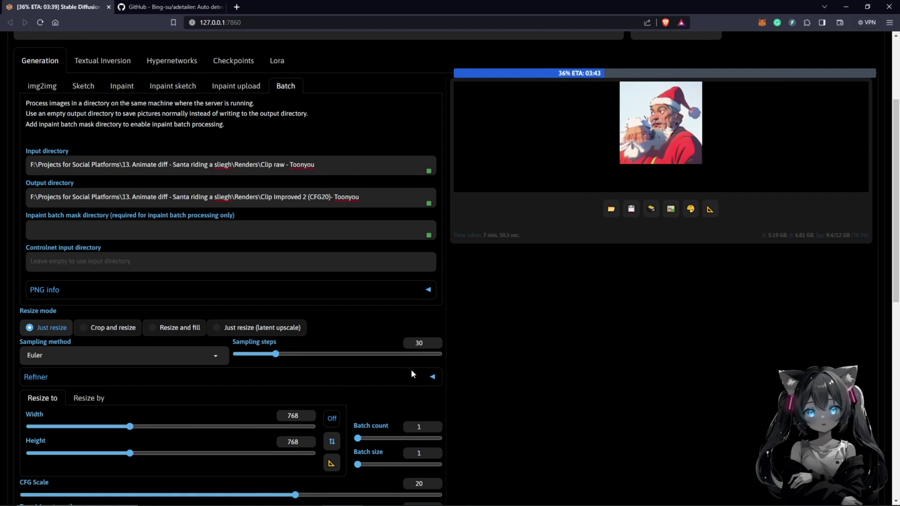
scroll(449, 350, down, 3)
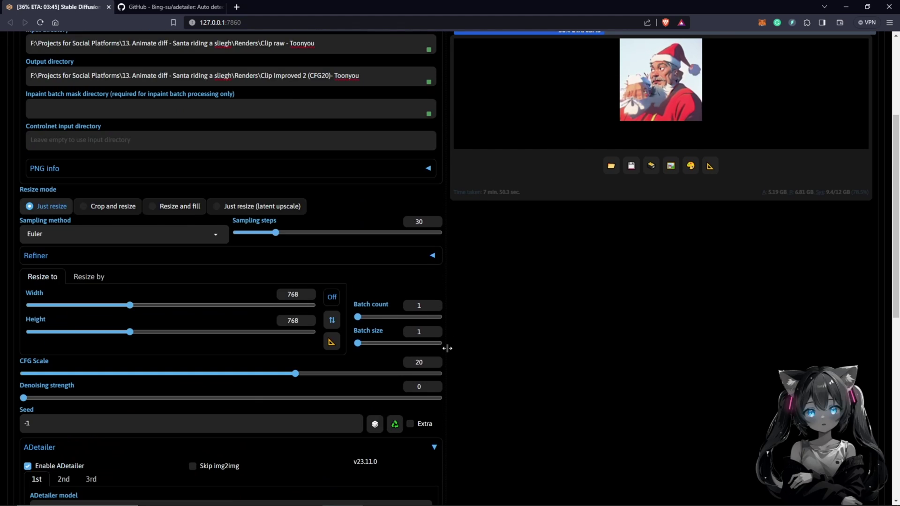
scroll(447, 348, up, 5)
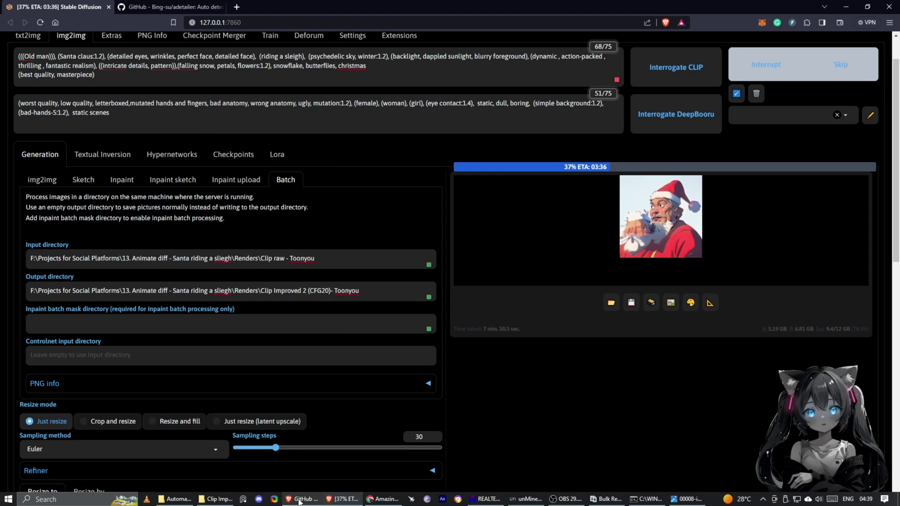
Bring the Clip Improved 2 (CFG20)- Toonyou folder back up to check the frames processed so far.
click(215, 499)
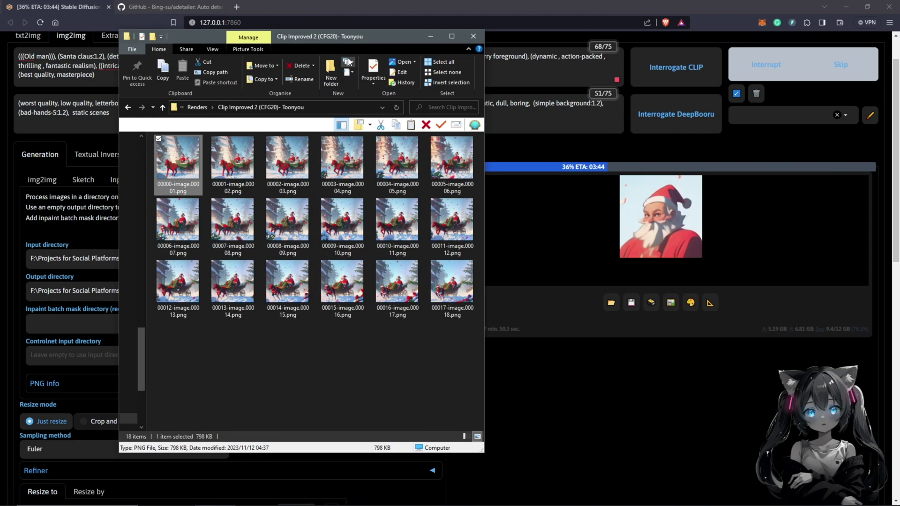
drag(367, 45, 322, 42)
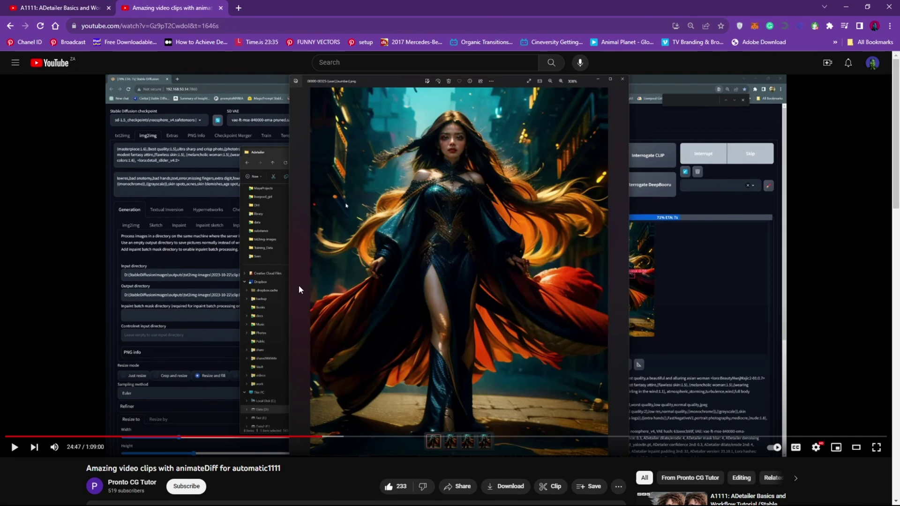
On YouTube, examine the description and comments of the video "Amazing video clips with animateDiff for automatic1111".
scroll(124, 255, down, 5)
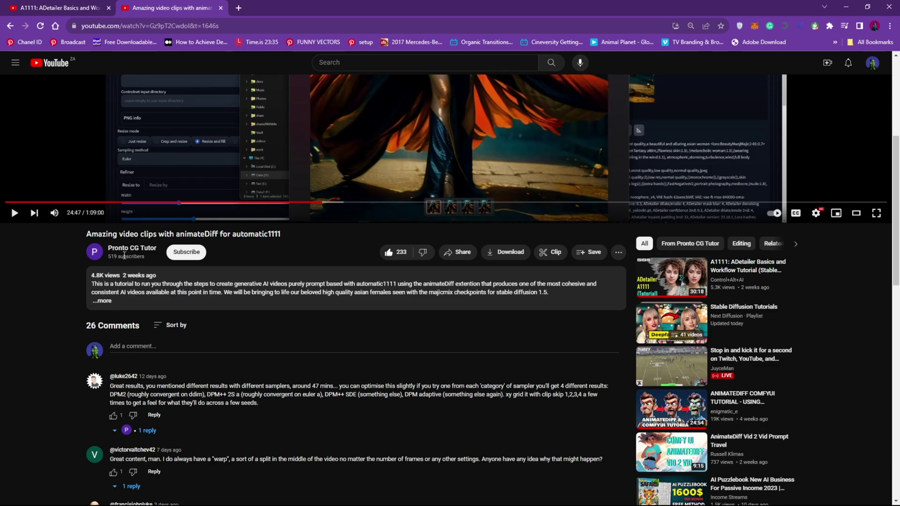
scroll(352, 281, down, 2)
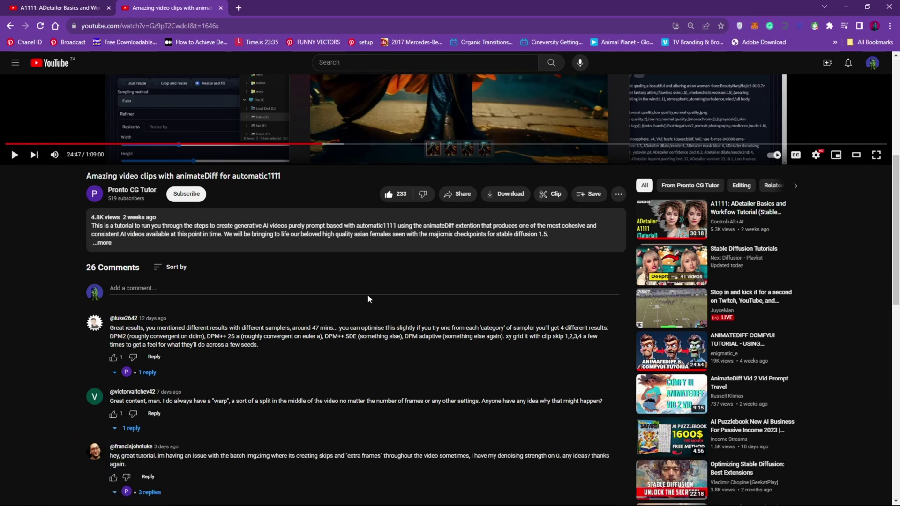